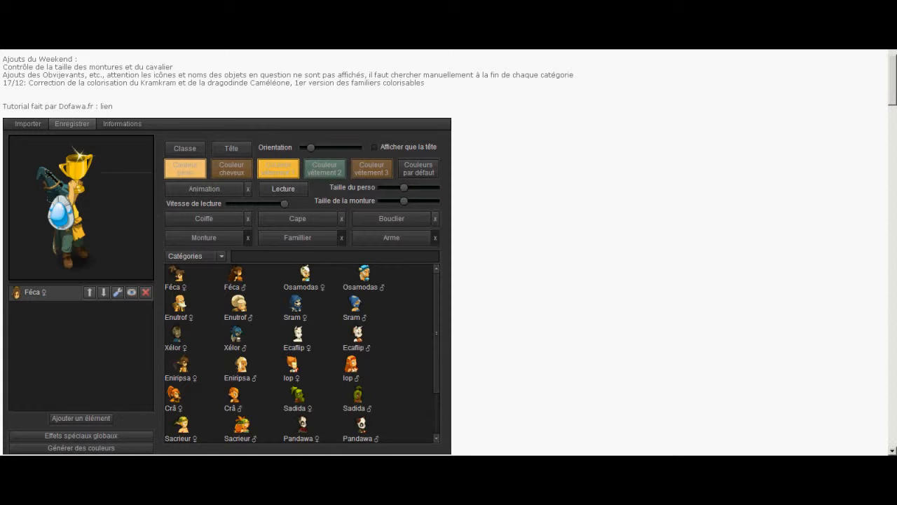
Look through the list of available character classes and the character import dialog
scroll(301, 353, down, 3)
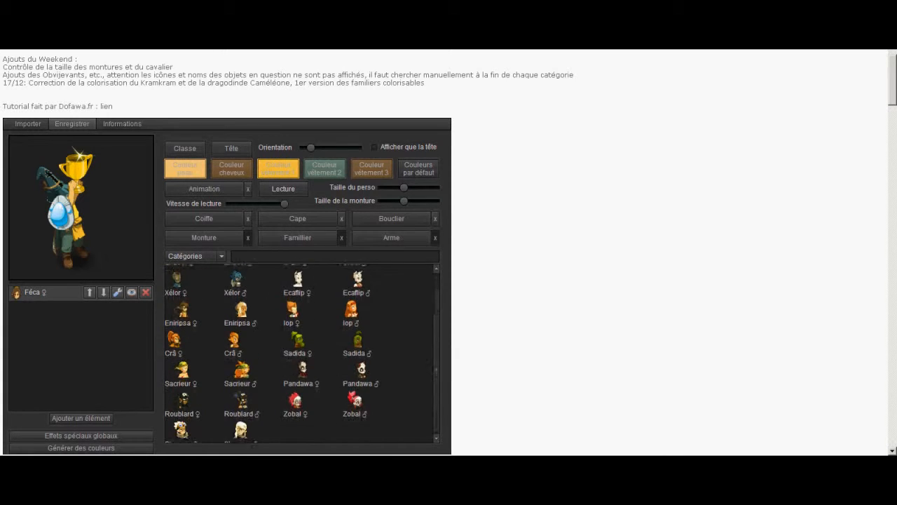
scroll(301, 353, up, 3)
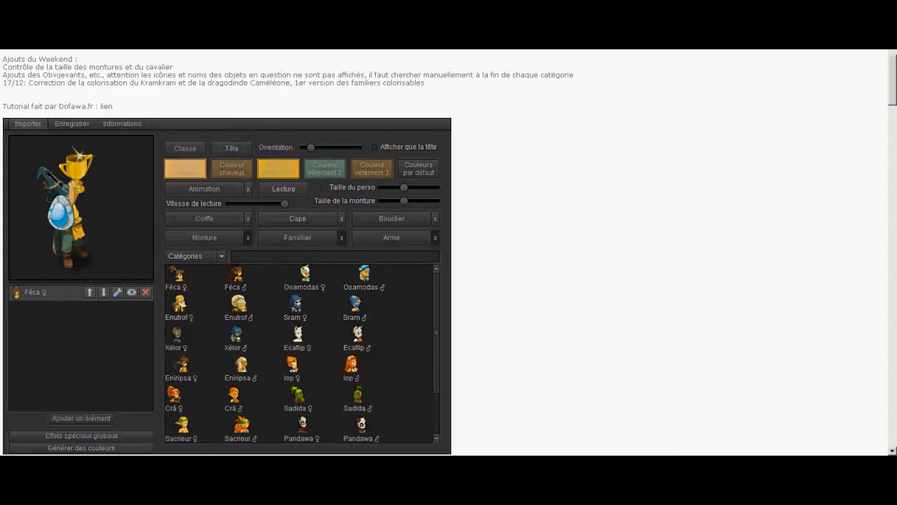
click(28, 125)
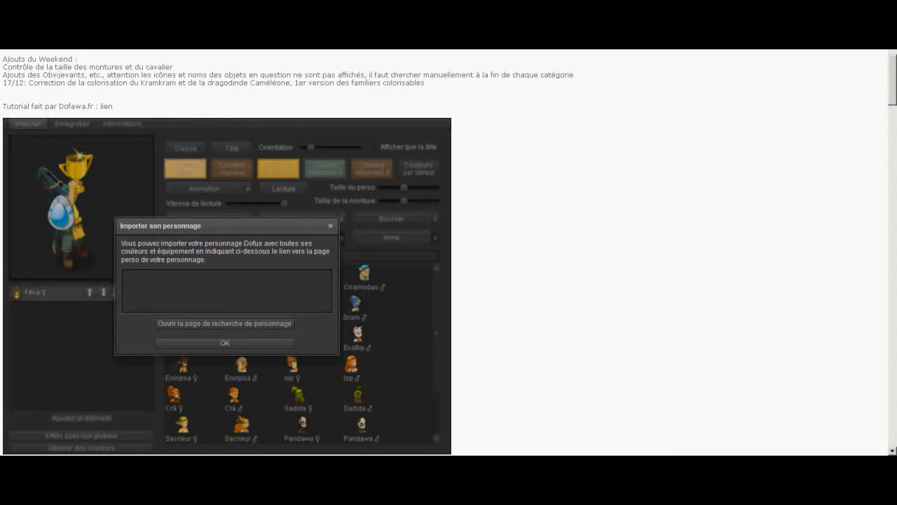
click(330, 226)
scroll(302, 353, down, 4)
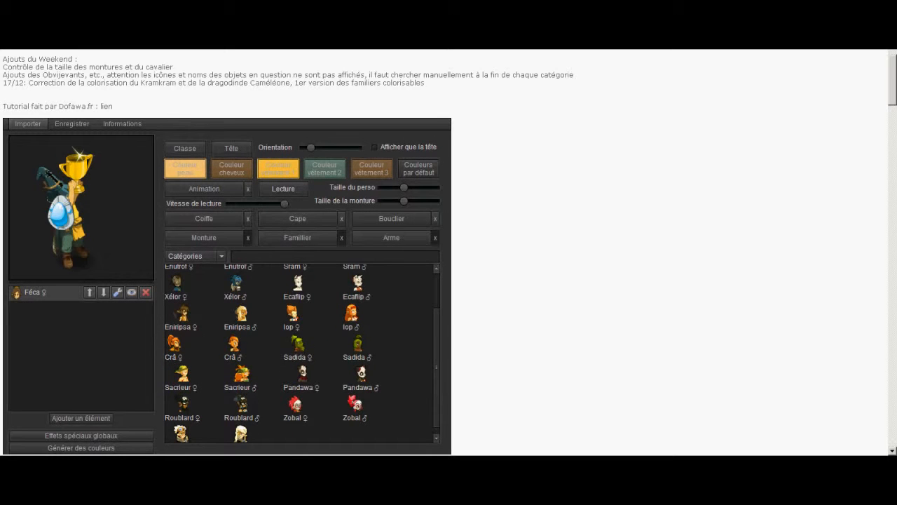
scroll(301, 354, up, 4)
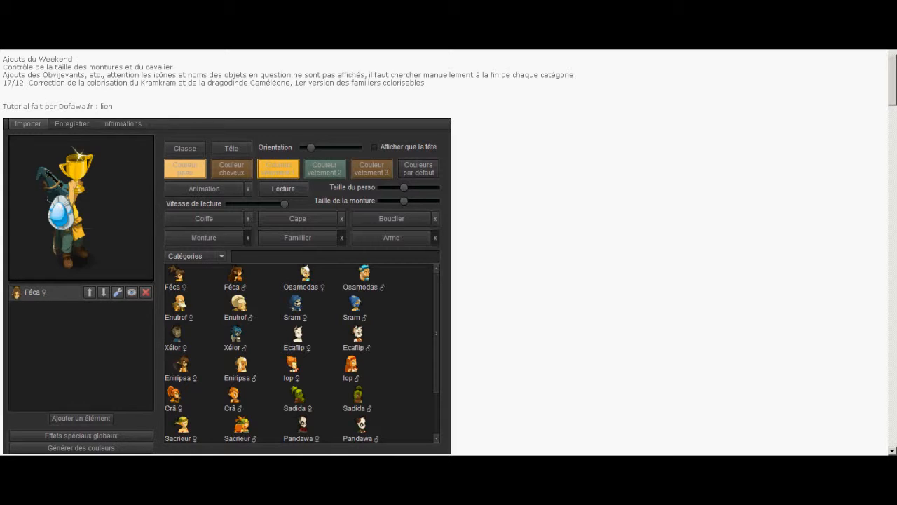
click(28, 124)
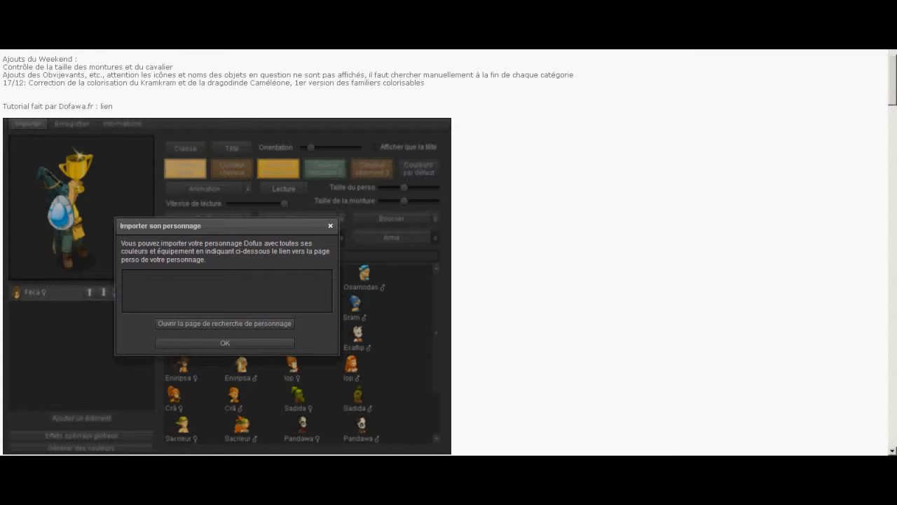
click(330, 226)
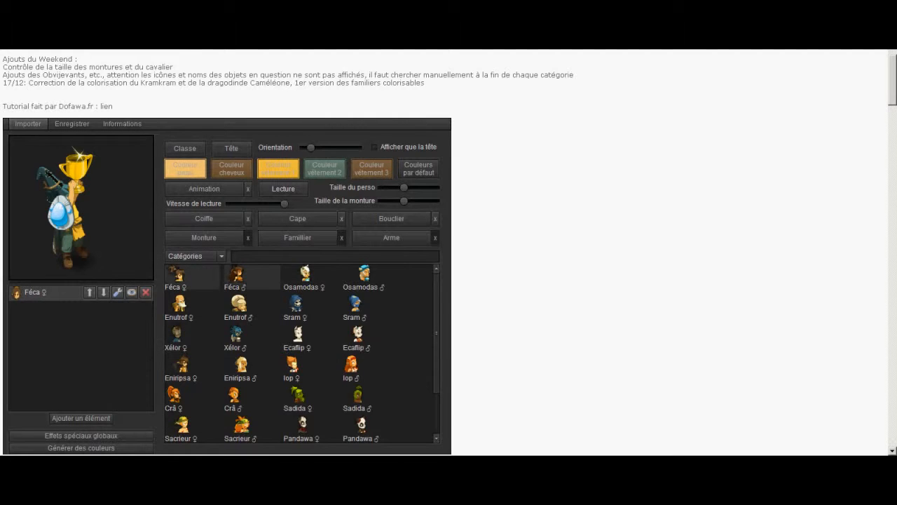
Choose Ecaflip ♀ as the character's class
scroll(300, 354, down, 2)
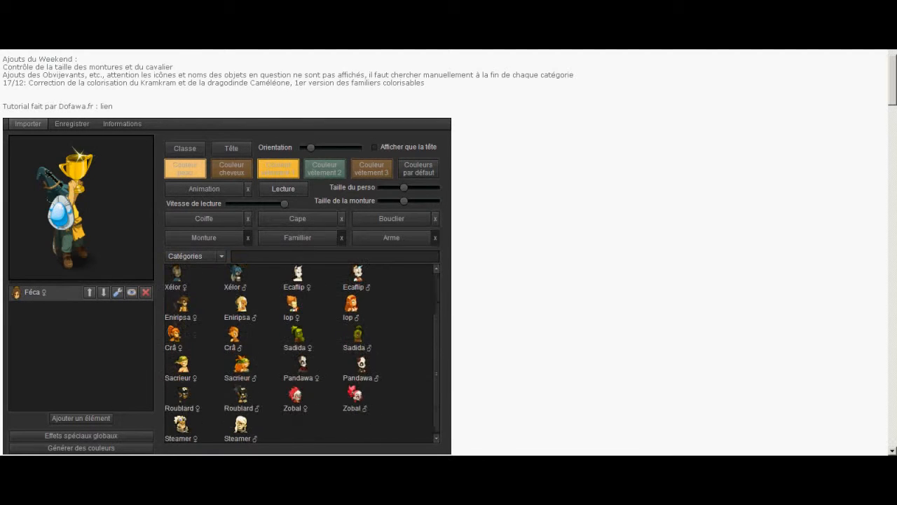
scroll(308, 308, up, 2)
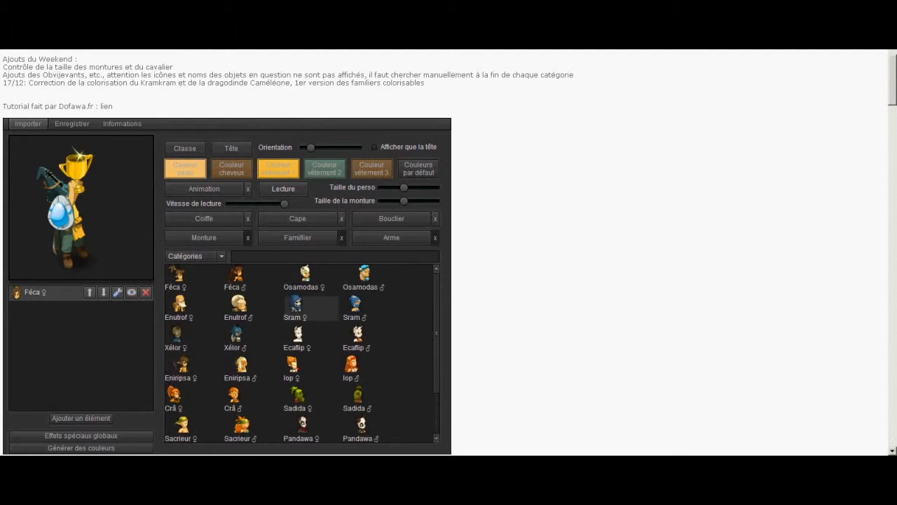
click(298, 336)
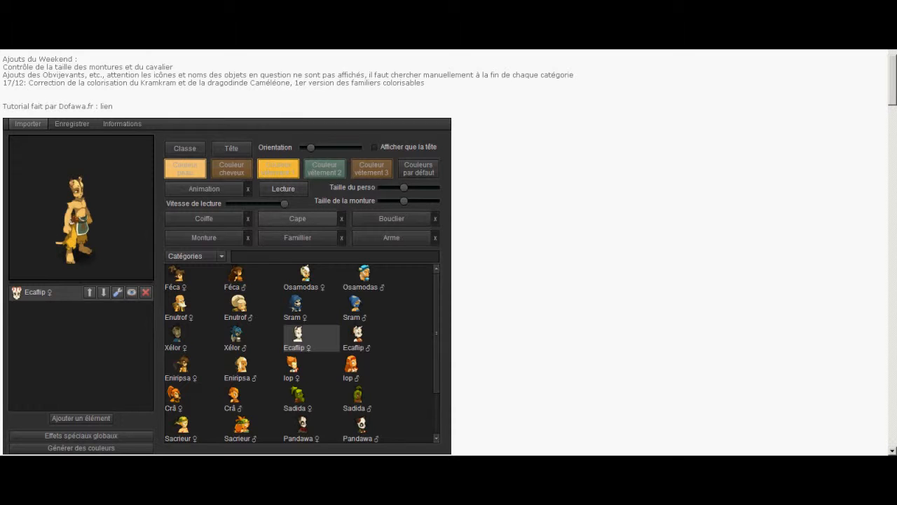
Try a female Féca head with hair buns, then a bearded male Enutrof head on the character
click(231, 148)
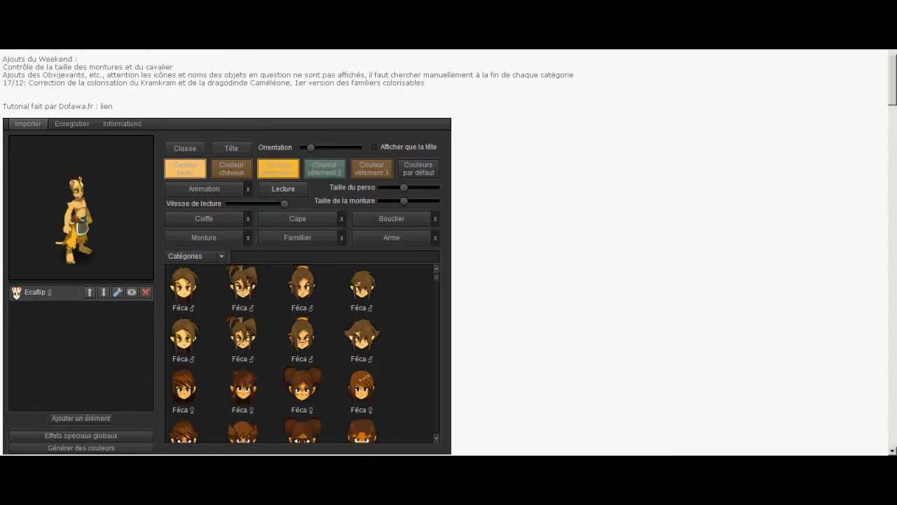
drag(436, 277, 435, 283)
click(313, 345)
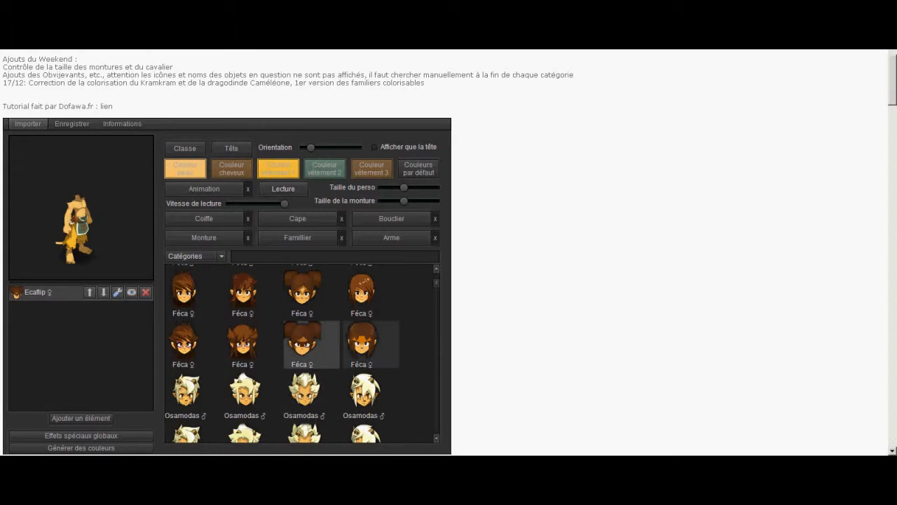
scroll(372, 336, down, 3)
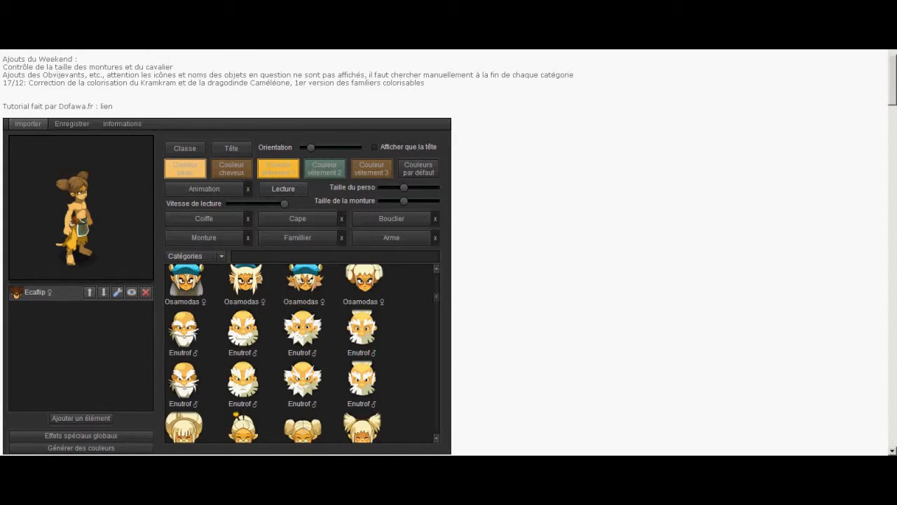
click(312, 333)
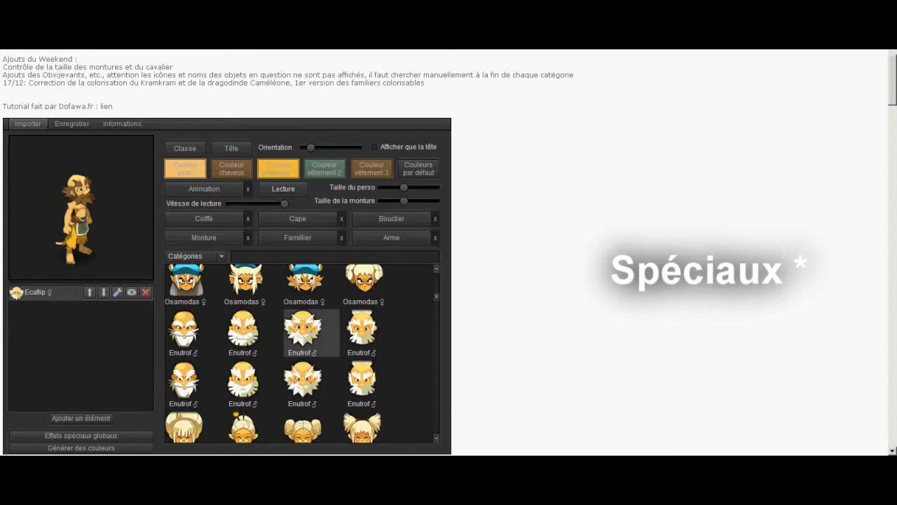
Give the character the first Ecaflip ♂ head among the available heads
scroll(311, 333, down, 4)
scroll(302, 351, down, 3)
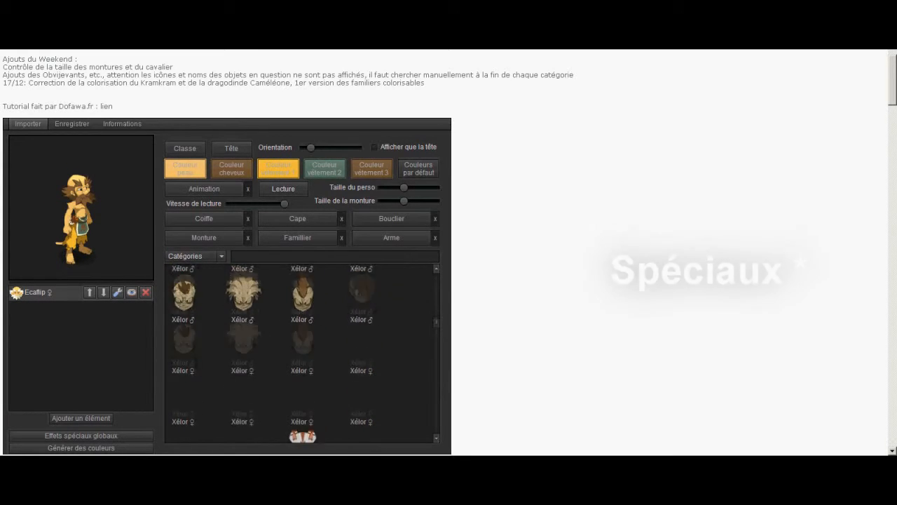
scroll(308, 343, down, 3)
scroll(308, 343, up, 2)
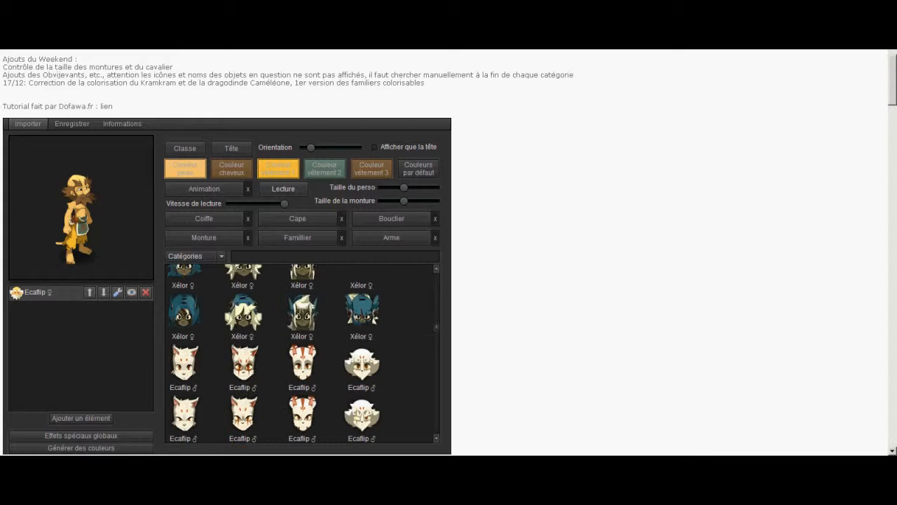
click(184, 364)
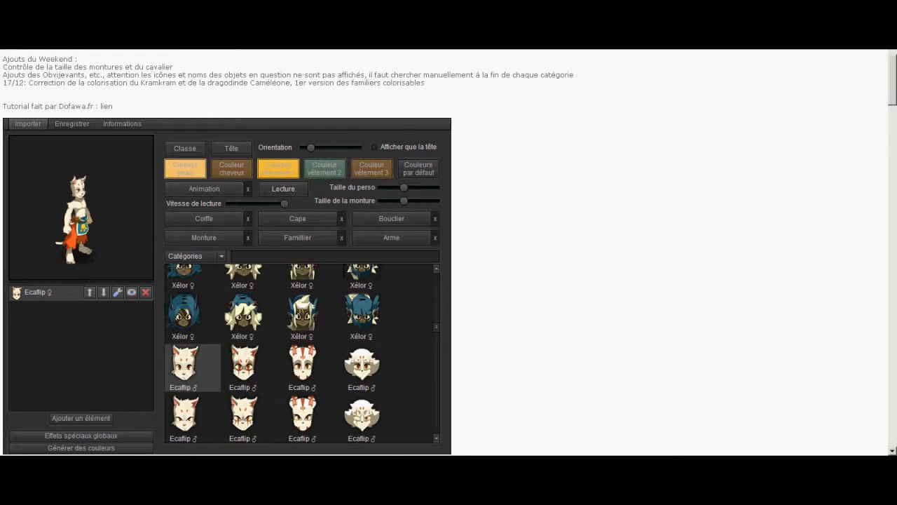
Set the character's skin colour to pure white
click(80, 214)
click(185, 168)
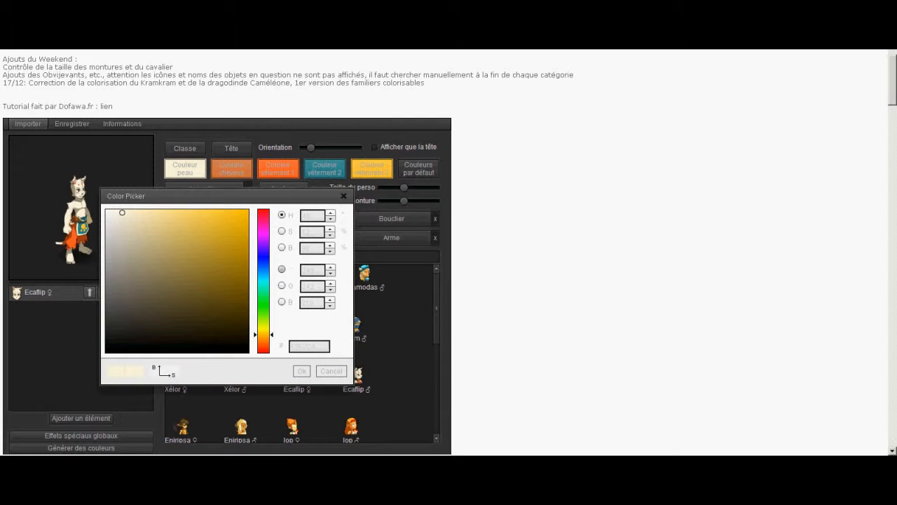
mouse_move(315, 270)
mouse_down()
mouse_move(301, 270)
mouse_move(301, 286)
mouse_move(301, 270)
mouse_up()
mouse_move(179, 237)
mouse_down()
mouse_move(147, 245)
mouse_move(88, 240)
mouse_move(108, 303)
mouse_move(233, 352)
mouse_move(106, 209)
mouse_move(106, 353)
mouse_move(130, 209)
mouse_move(105, 209)
mouse_up()
click(301, 371)
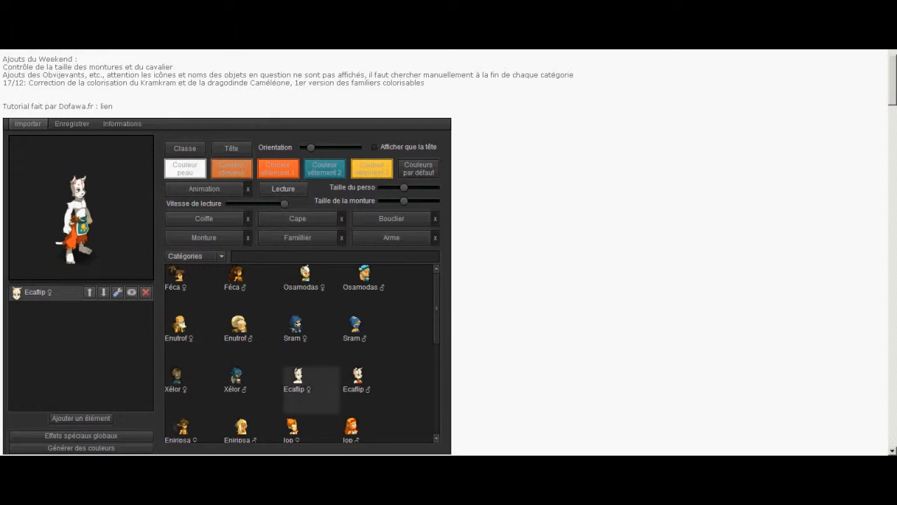
Equip the Coiffe du Comte Harebourg as the character's headgear
click(204, 219)
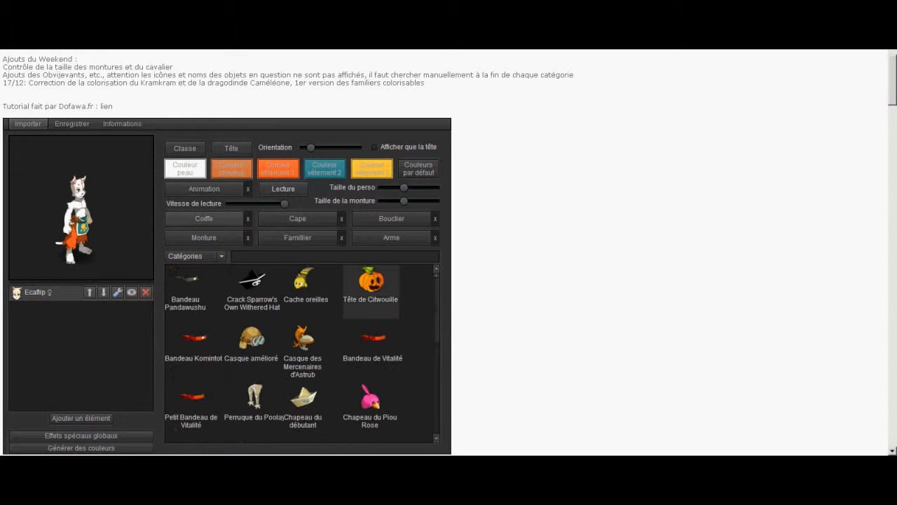
scroll(301, 350, down, 10)
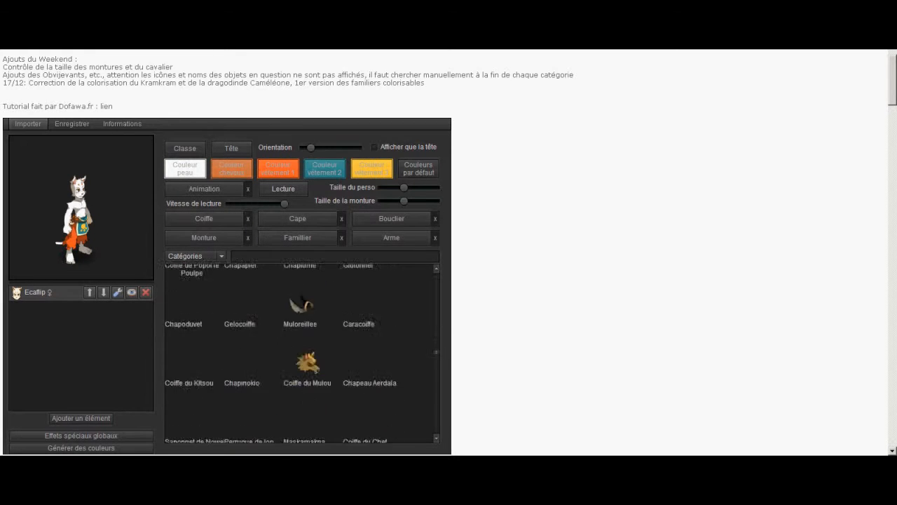
drag(436, 401, 436, 404)
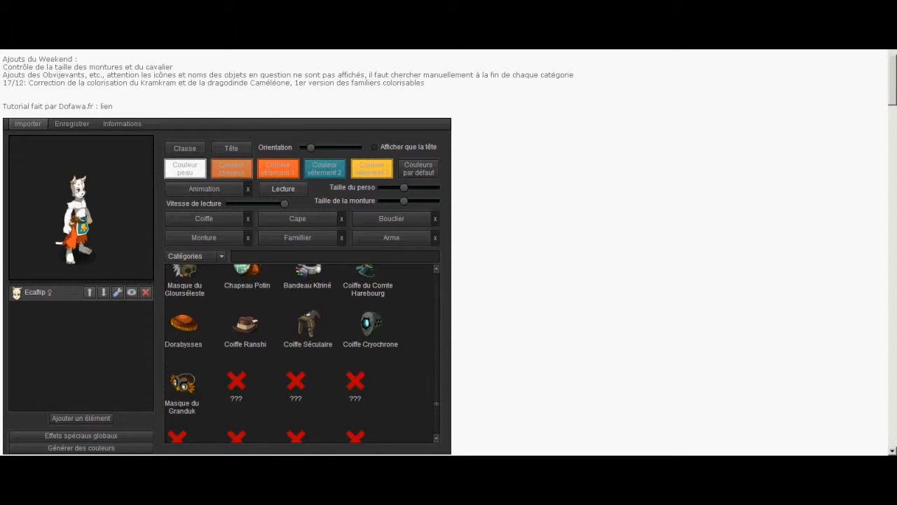
click(370, 286)
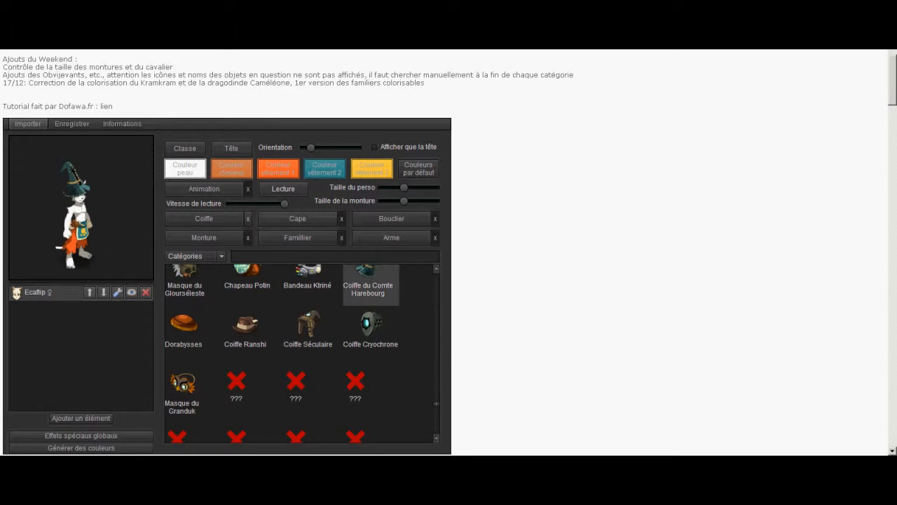
Equip the Cape d'Hel Munster as the cape and the Bouclier de Sidimote enfoncé as the shield
click(297, 218)
drag(436, 276, 436, 410)
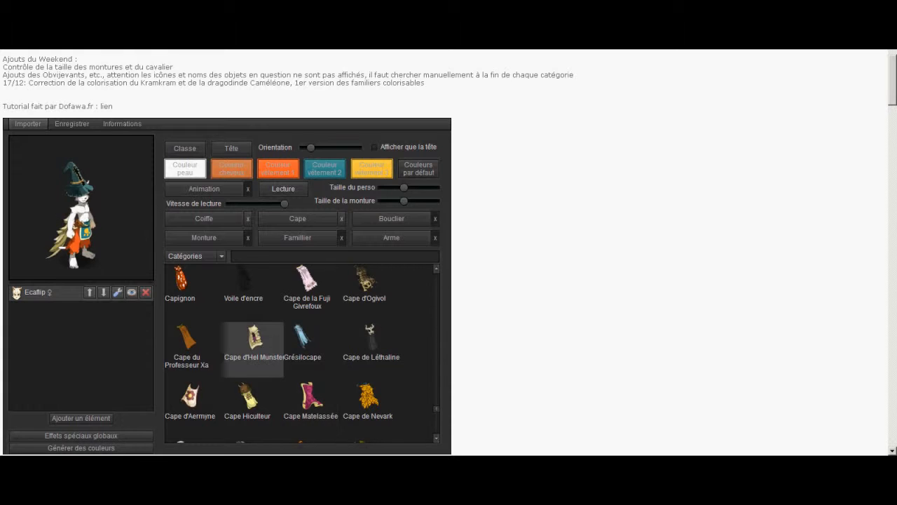
click(391, 219)
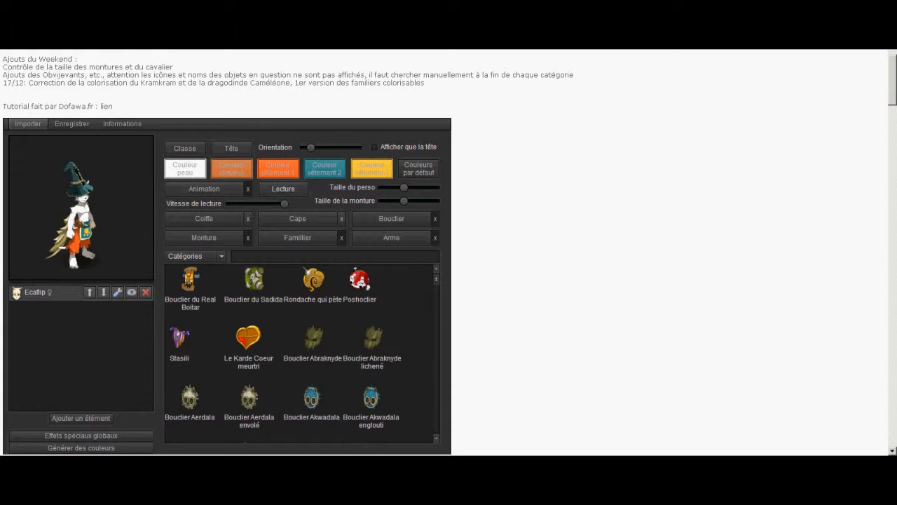
drag(436, 278, 436, 302)
click(311, 316)
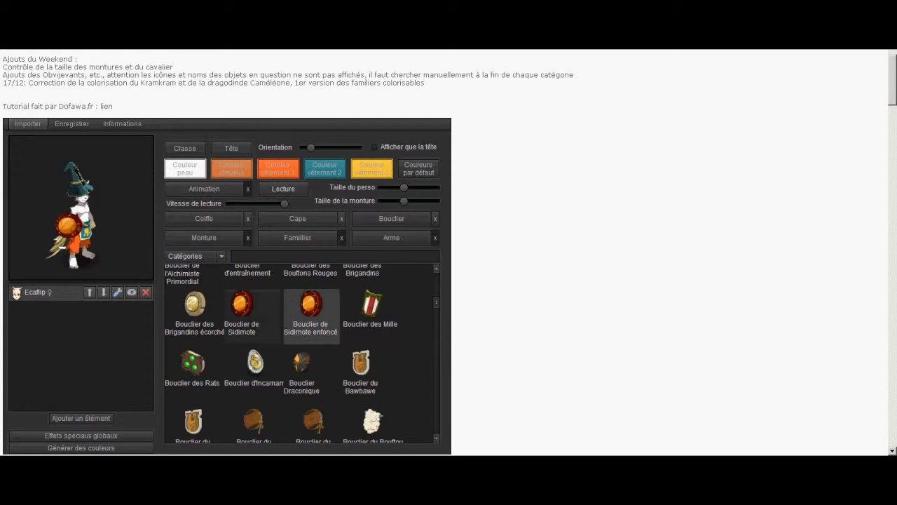
Add the Dragoune Dorée as the character's pet
click(297, 238)
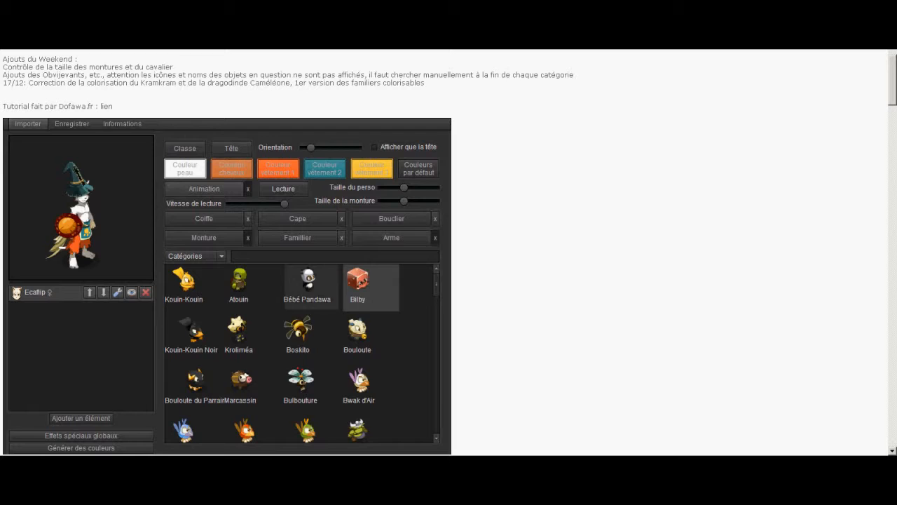
scroll(357, 337, down, 5)
scroll(372, 344, down, 2)
click(370, 341)
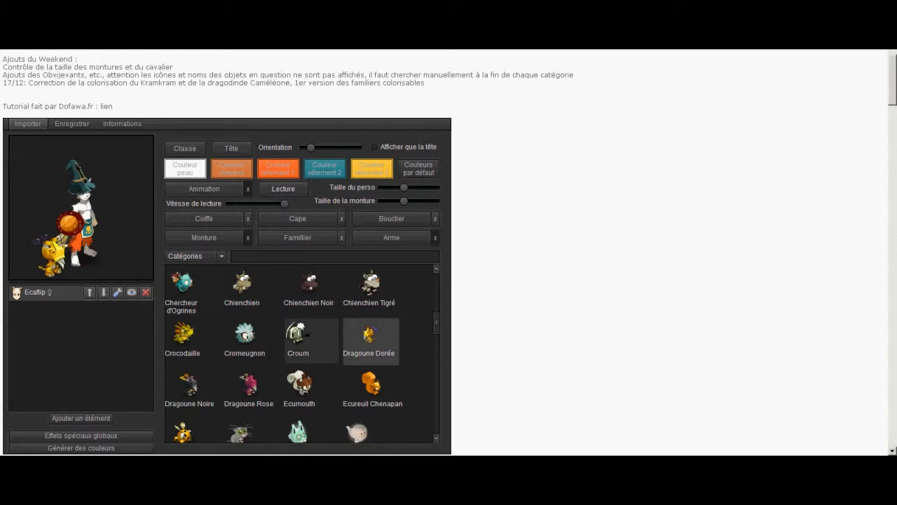
Equip the Epée du Emefe sword as the character's weapon
click(391, 238)
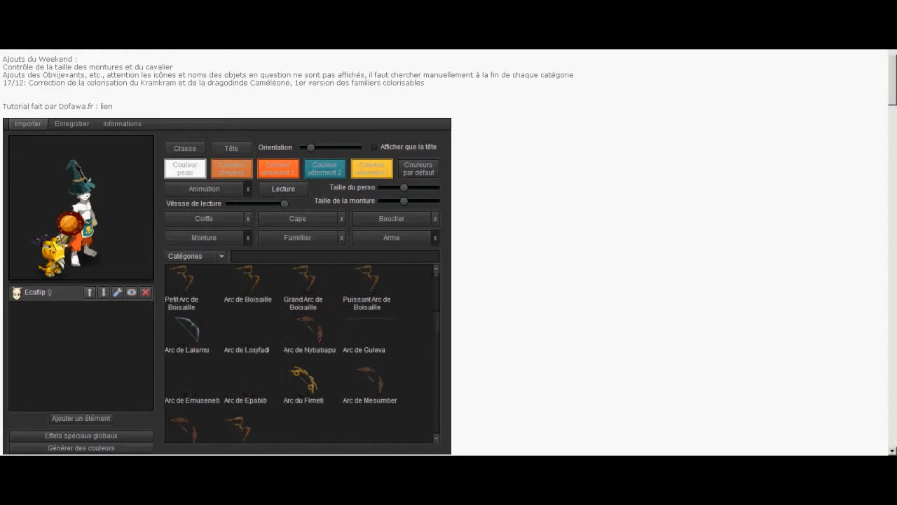
scroll(302, 351, down, 5)
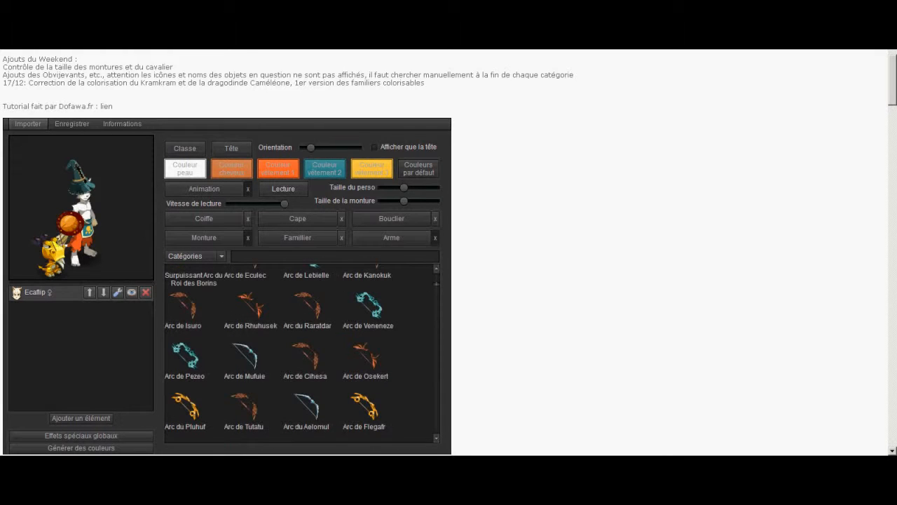
scroll(302, 351, down, 10)
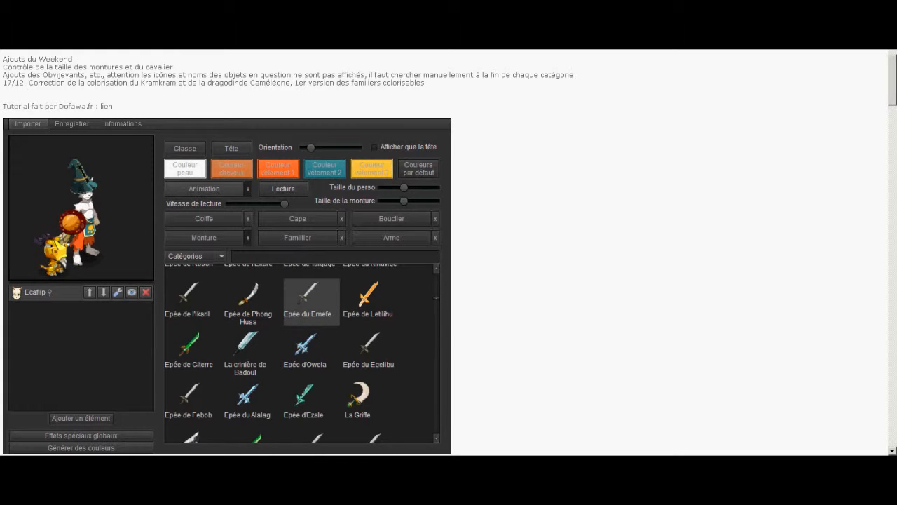
Apply the Montrer son arme animation to the character
click(204, 188)
scroll(302, 351, down, 1)
scroll(302, 351, up, 1)
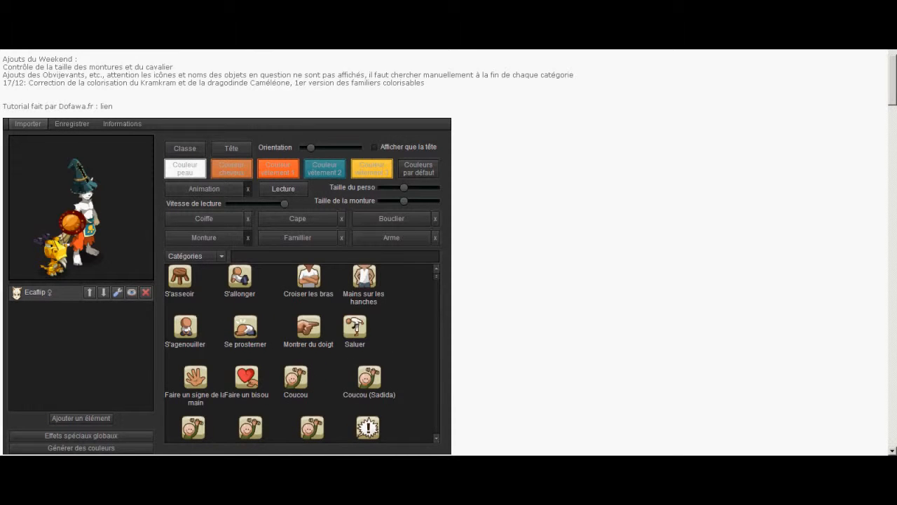
scroll(311, 337, down, 5)
click(311, 297)
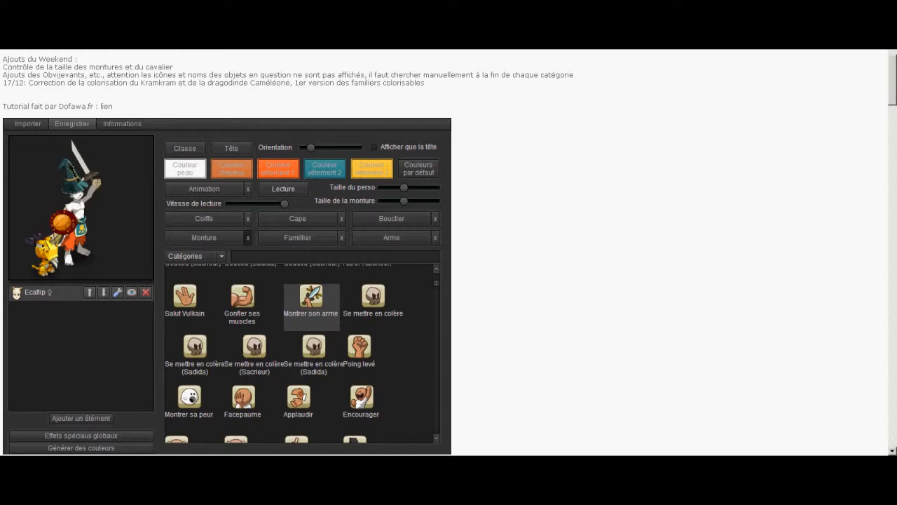
Set the export image size to 500 x 500 and turn off the Même hauteur et longueur option
click(72, 124)
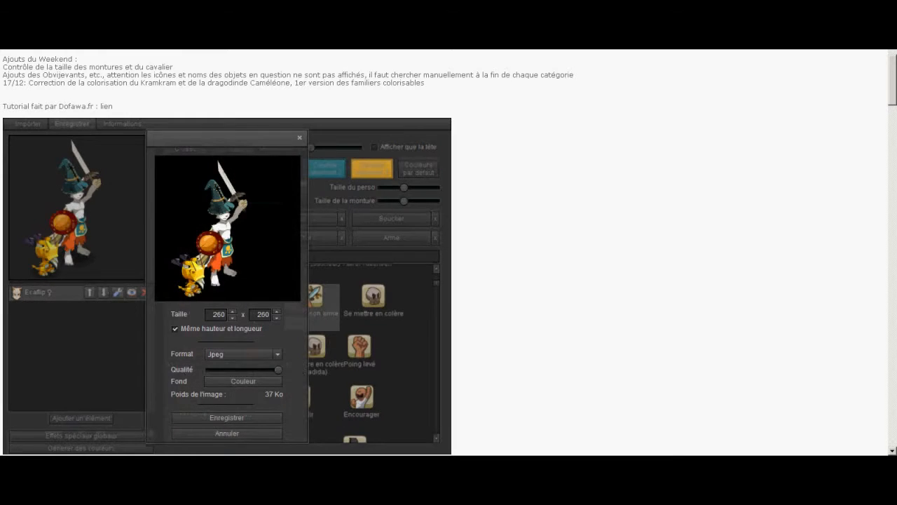
double_click(218, 314)
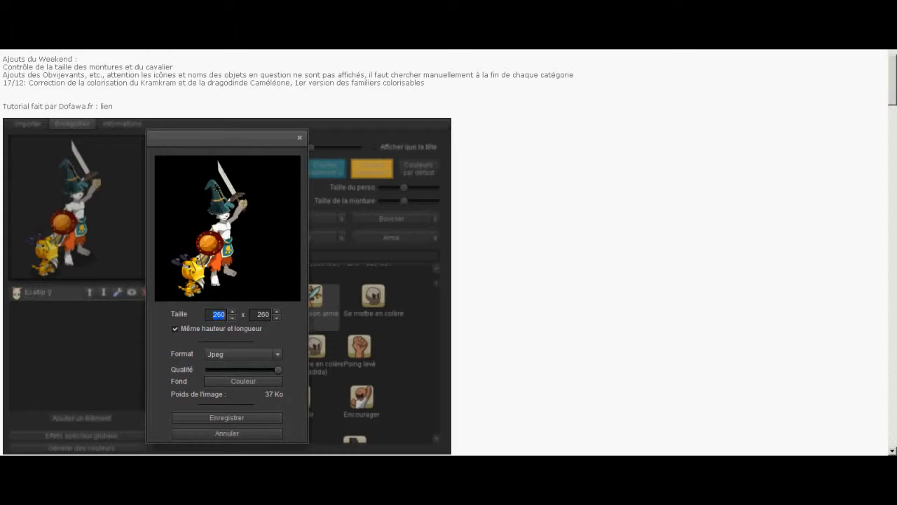
text(500)
click(175, 329)
mouse_move(188, 301)
mouse_down()
mouse_move(236, 300)
mouse_move(190, 301)
mouse_up()
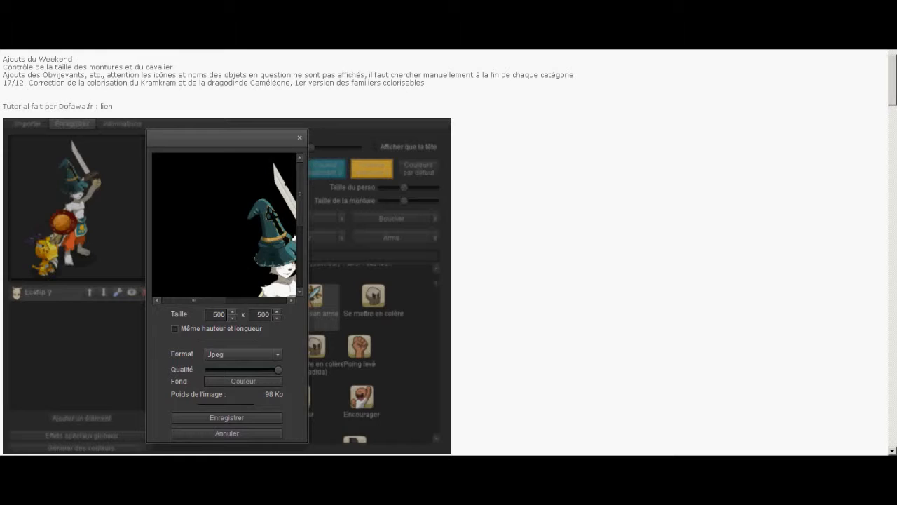
Choose Png as the export format and leave the export settings without saving
click(243, 354)
click(243, 354)
click(243, 355)
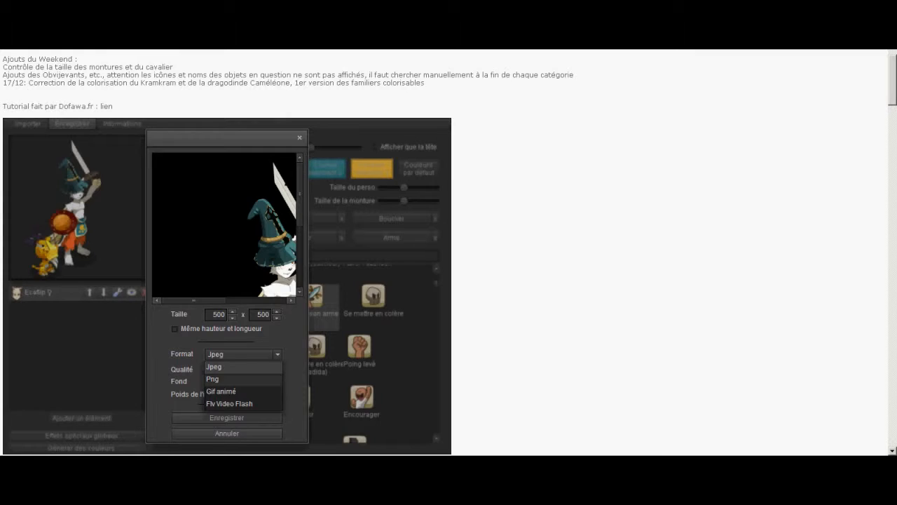
click(225, 379)
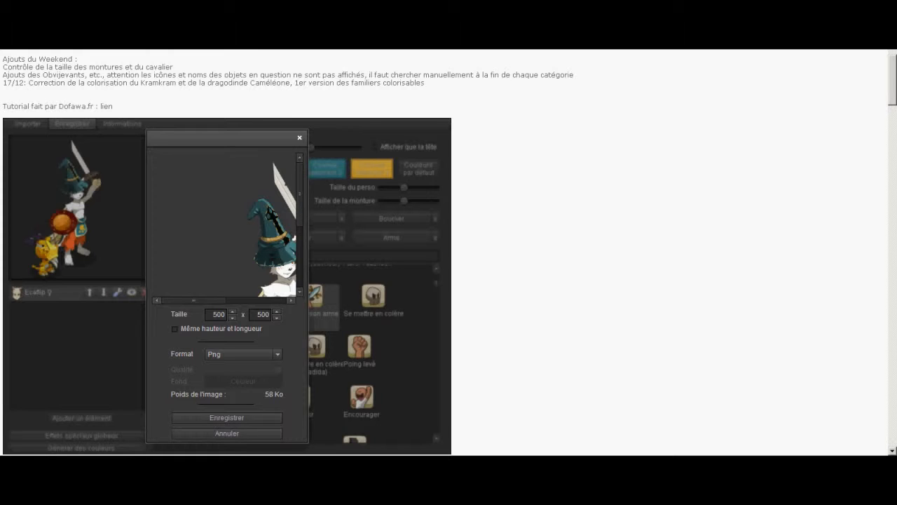
click(299, 138)
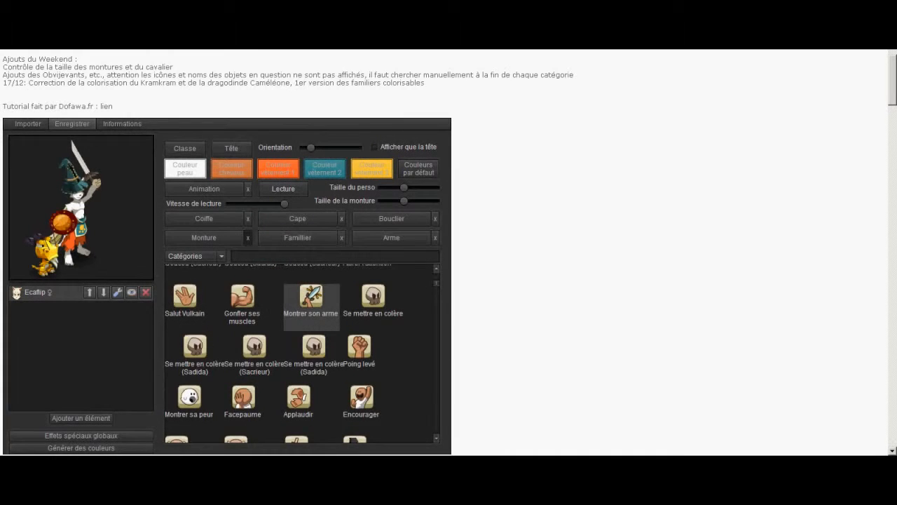
Check the formats offered in the image export settings, including Gif animé and Flv Video Flash
click(73, 123)
click(244, 354)
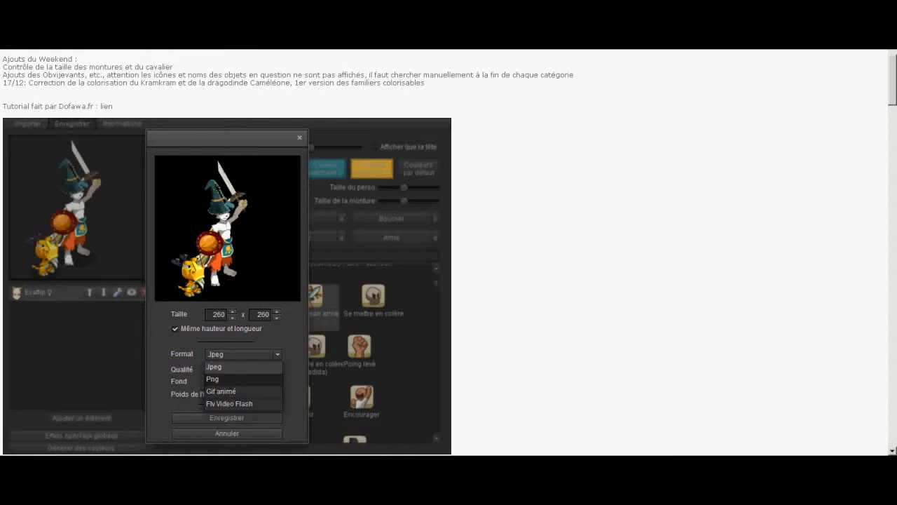
click(299, 138)
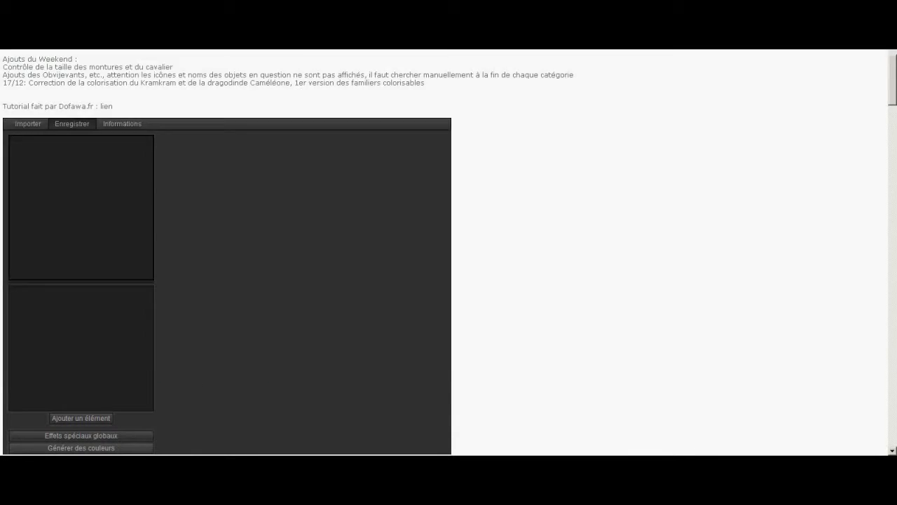
Add an Image personnalisable element, choose the stock_vector_image_1 picture and look at its colour settings
click(80, 419)
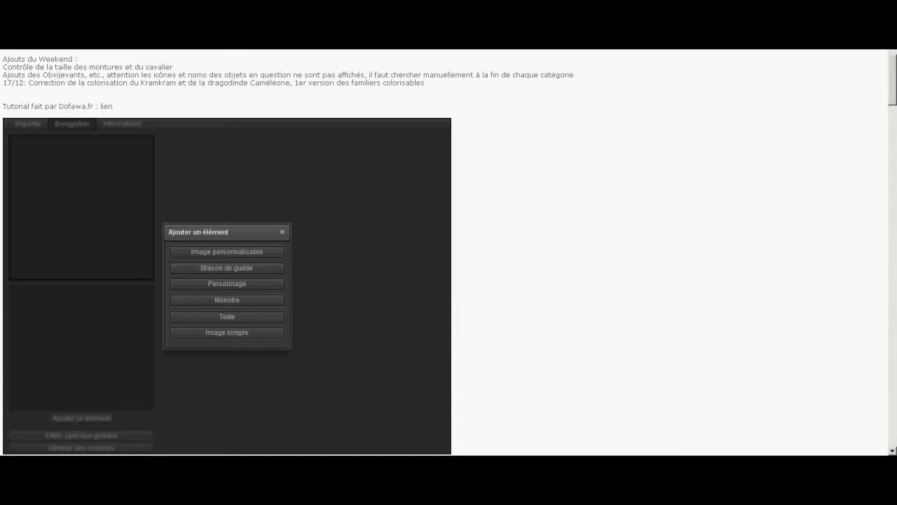
click(227, 251)
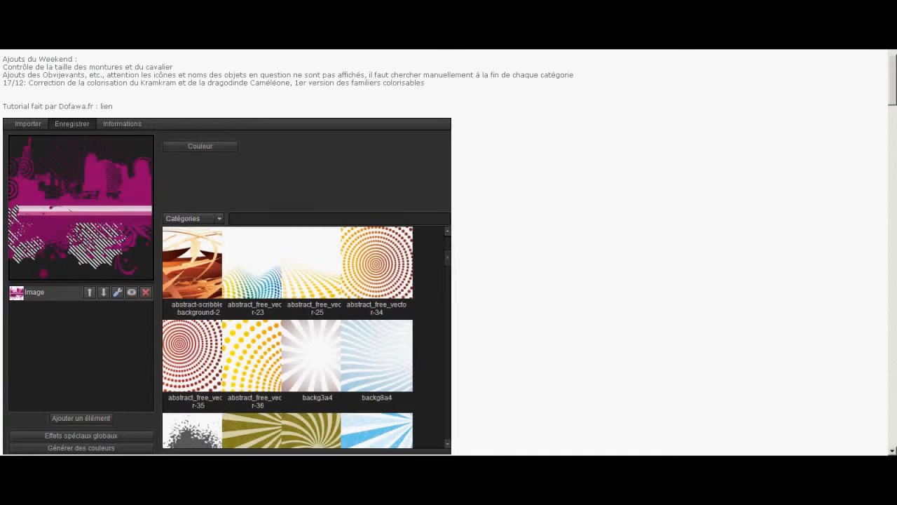
drag(447, 258, 447, 364)
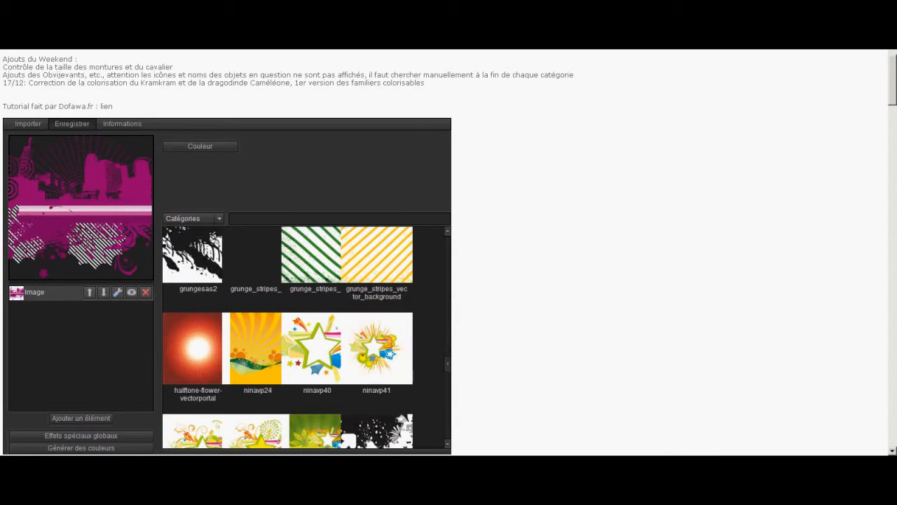
drag(447, 359, 447, 431)
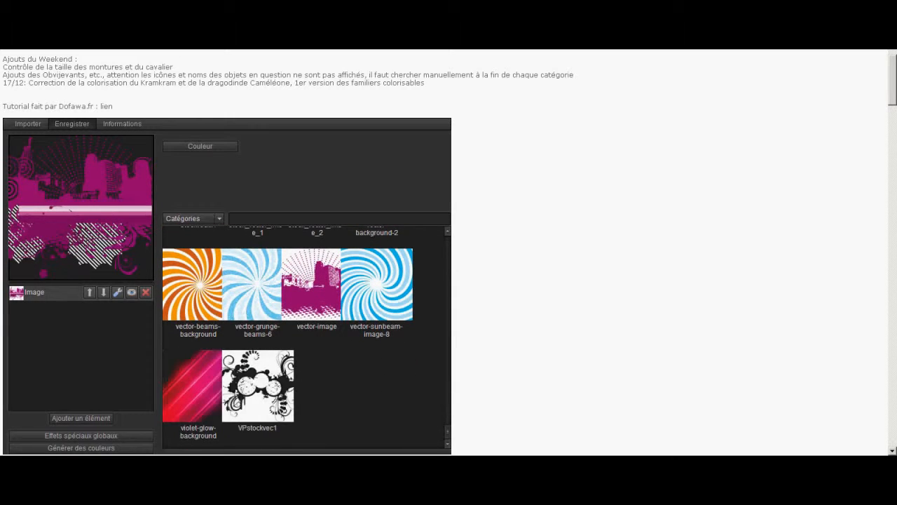
scroll(251, 350, up, 4)
click(252, 353)
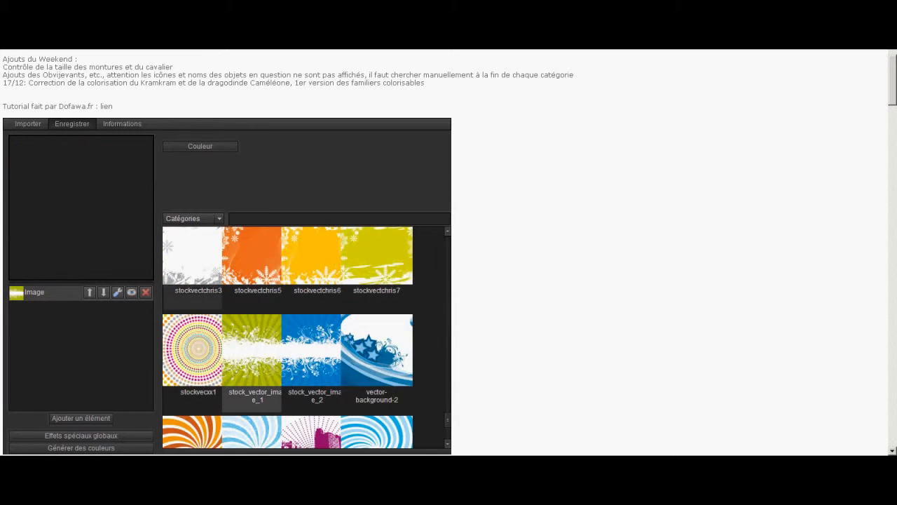
click(200, 146)
click(343, 196)
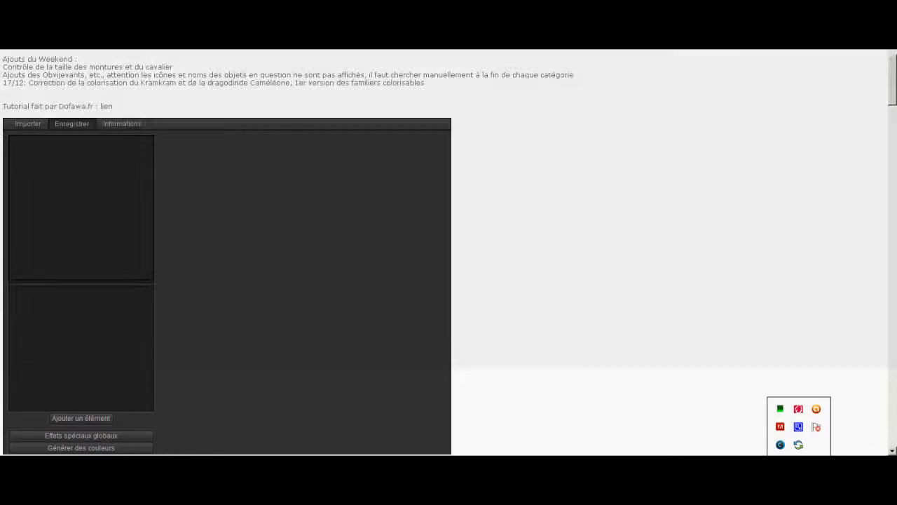
click(798, 426)
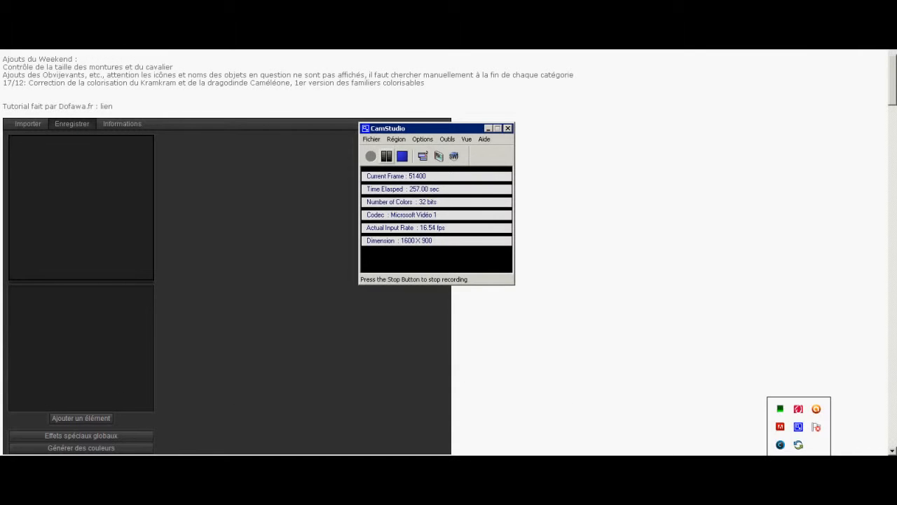
click(387, 151)
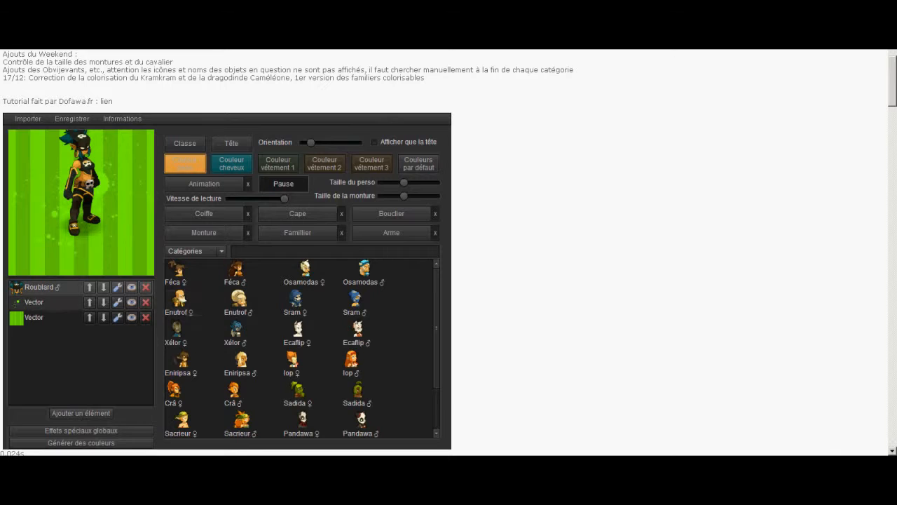
Remove the upper Vector element from the Roublard scene and move the character lower in the preview
click(146, 302)
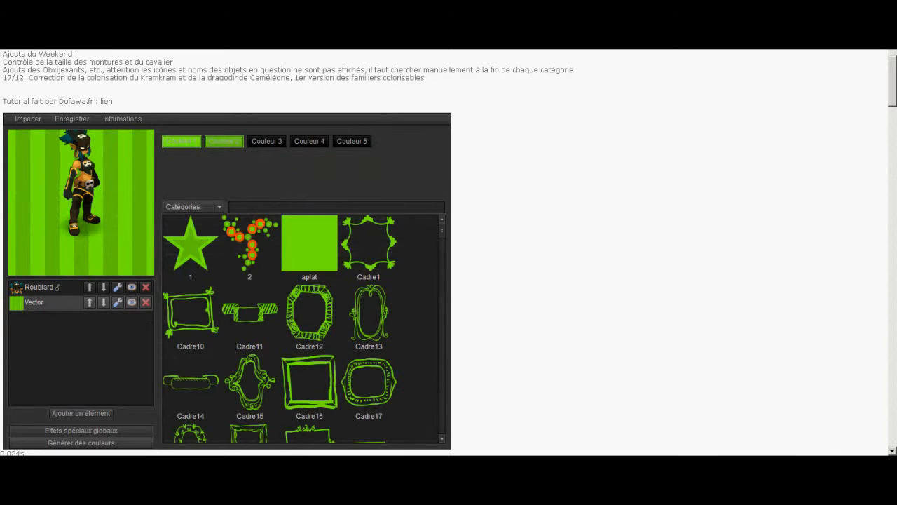
drag(75, 196, 60, 227)
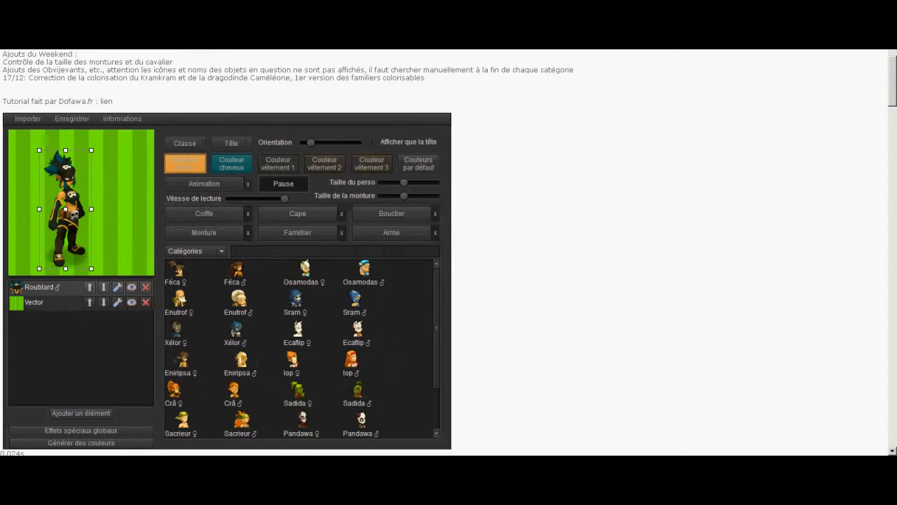
Replace the striped Vector background with the aplat shape and recolour it pure bright green
click(56, 302)
click(309, 245)
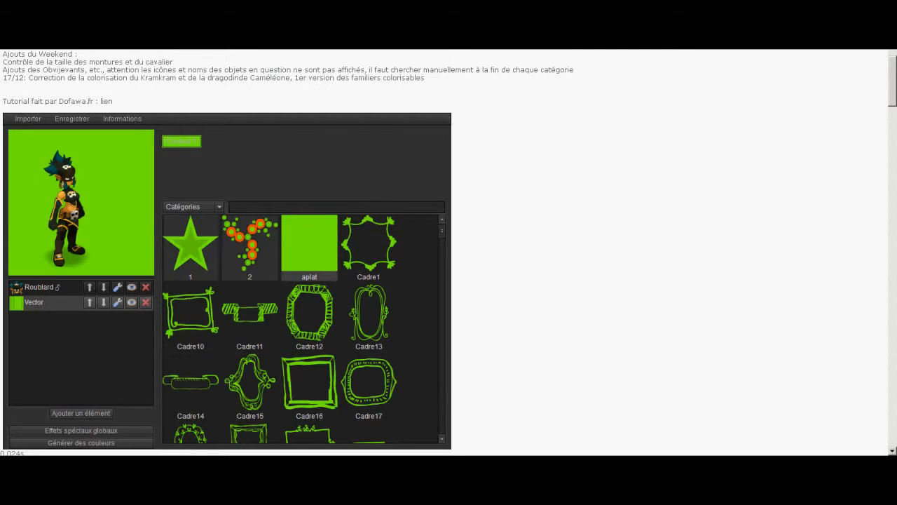
click(181, 140)
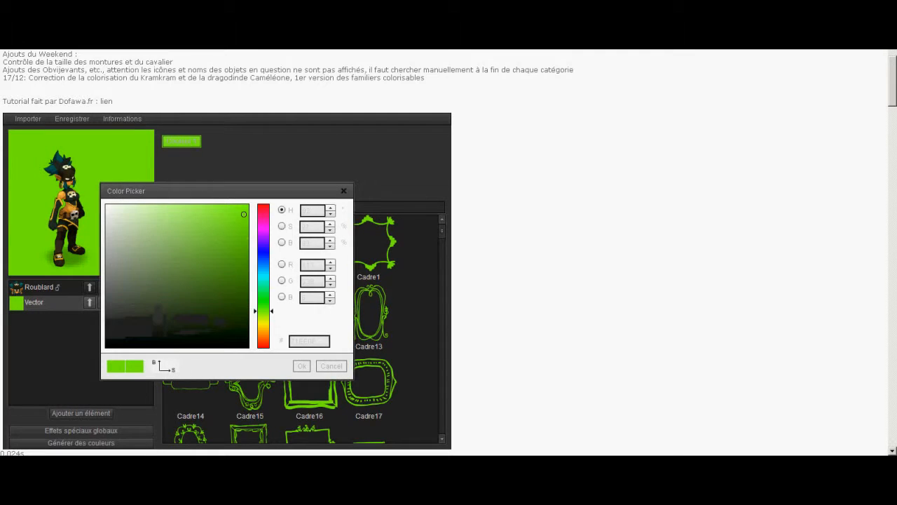
click(263, 300)
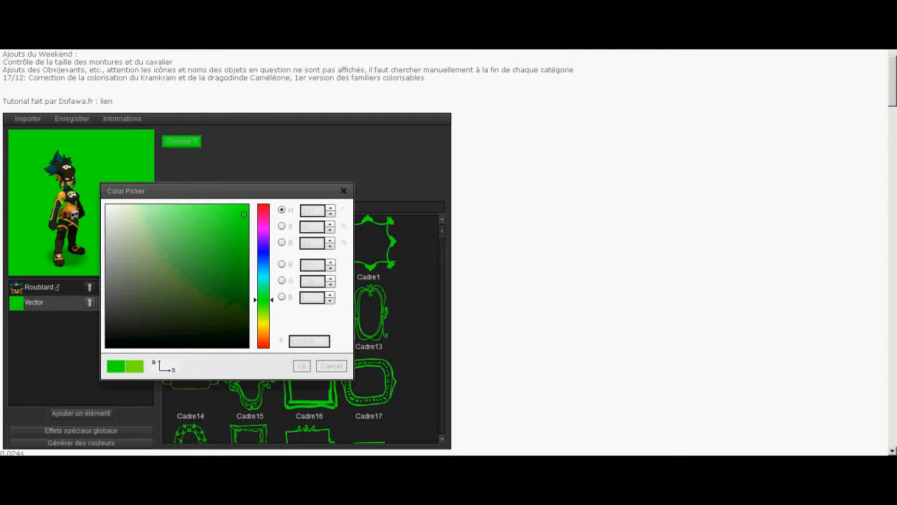
drag(238, 206, 248, 204)
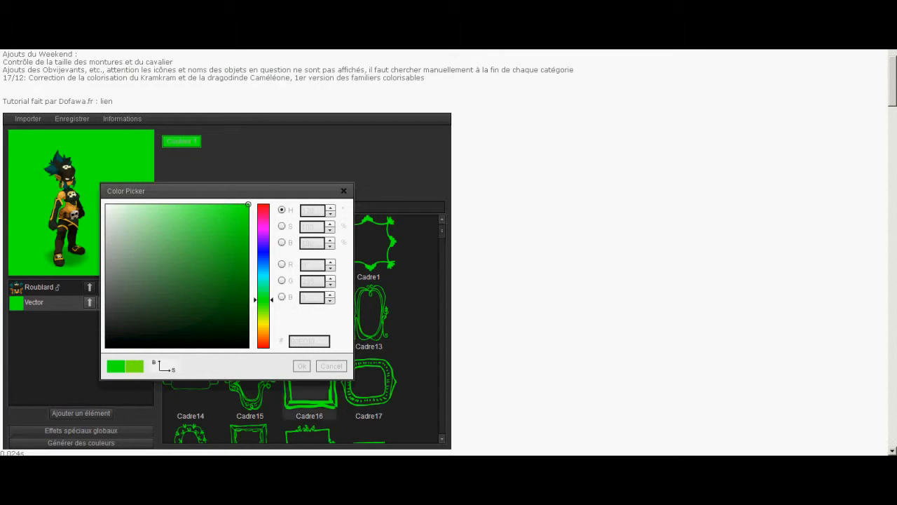
click(301, 365)
Move the Roublard character back towards the centre of the green background
click(39, 287)
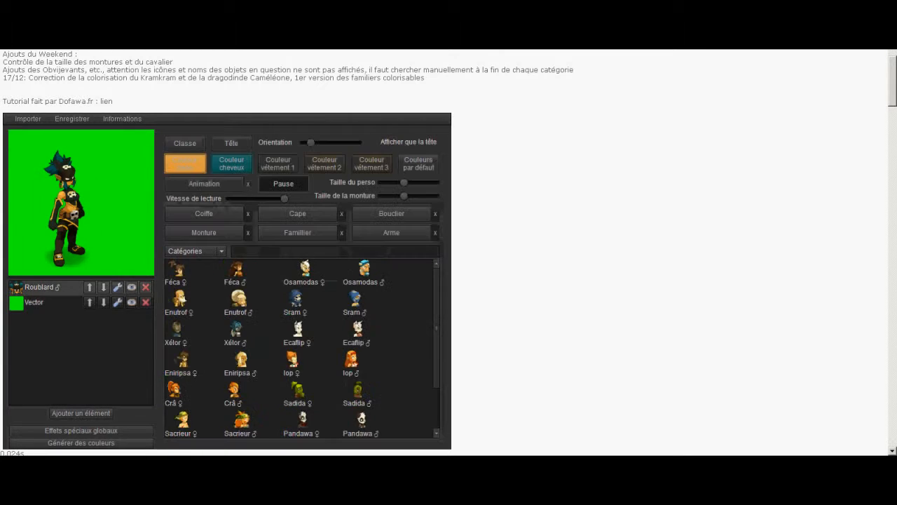
click(70, 202)
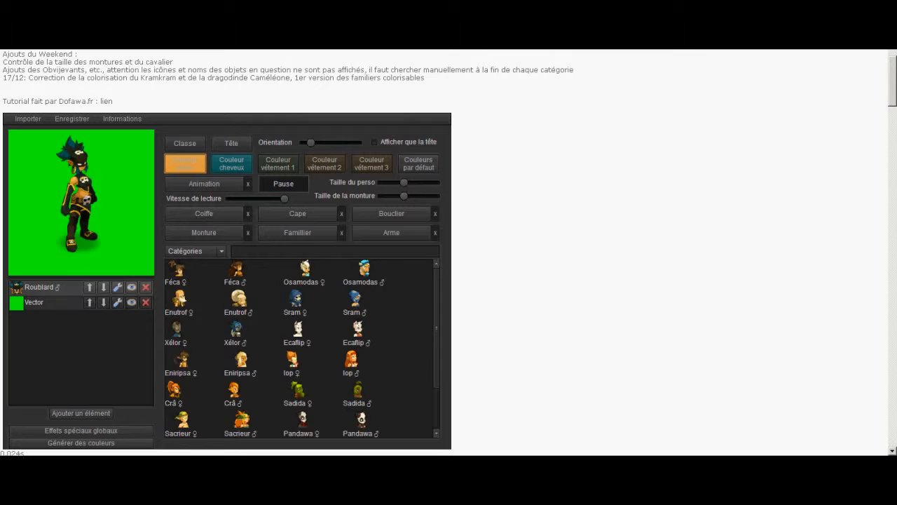
click(51, 287)
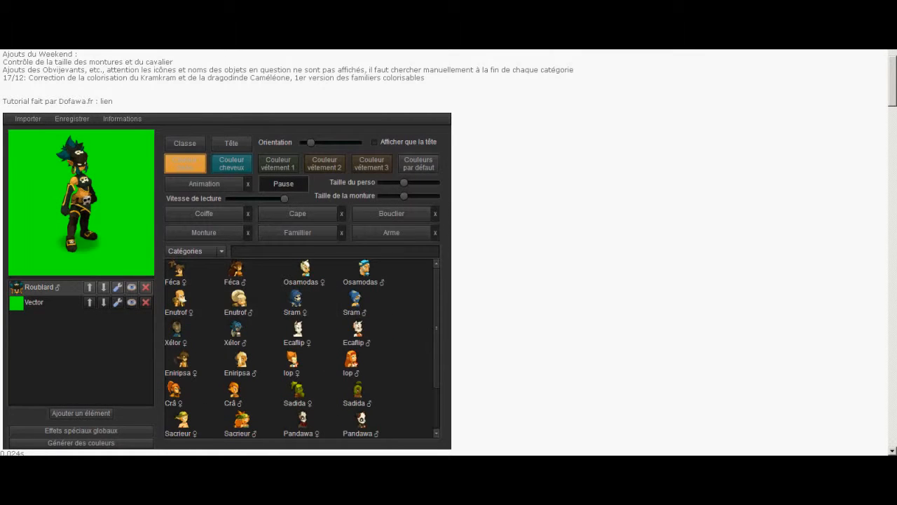
click(81, 193)
List the Roublard's animations, then switch to the screen recorder and start recording the 250 x 241 preview area
click(204, 183)
click(295, 455)
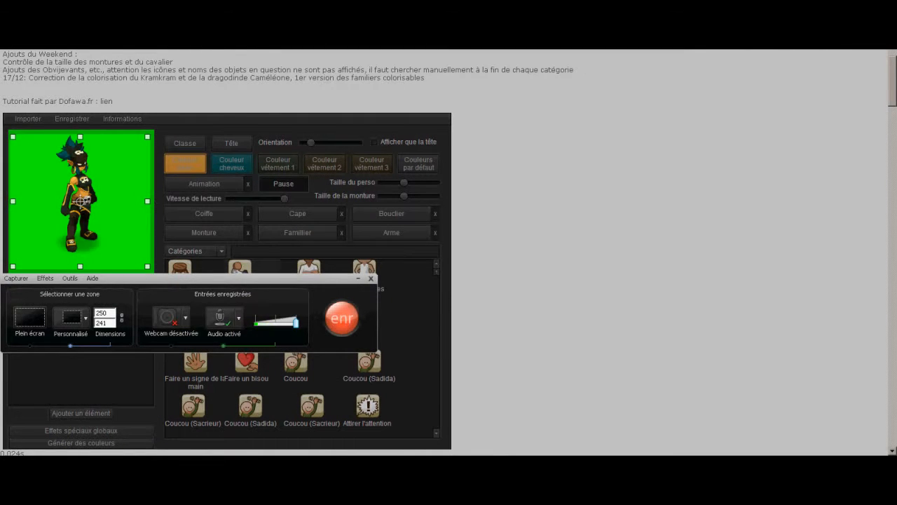
click(343, 319)
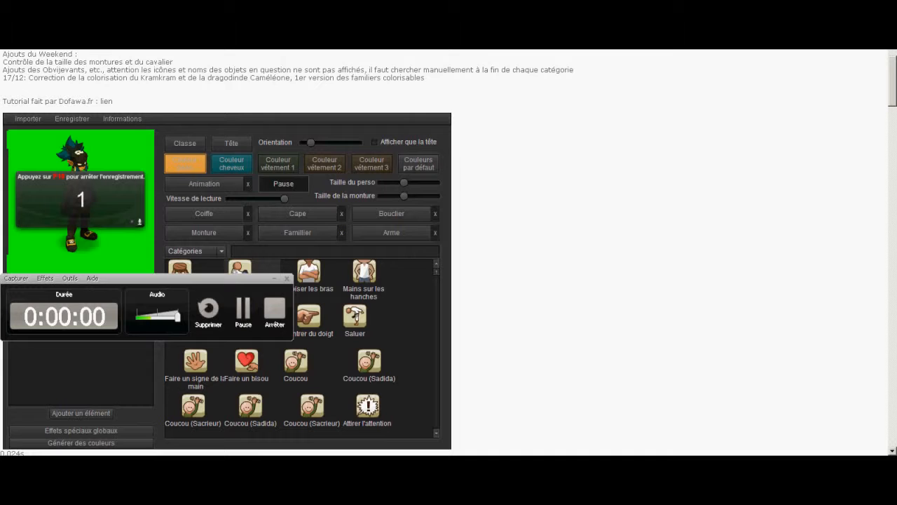
Apply the Super-héros, Baisser le pouce and Lever le pouce animations to the Roublard in turn
drag(436, 272, 436, 287)
click(370, 320)
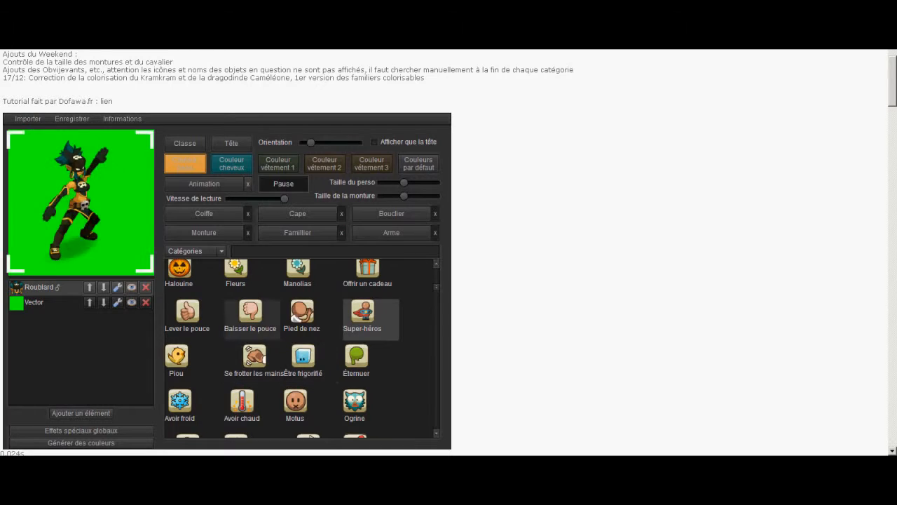
click(252, 319)
click(193, 319)
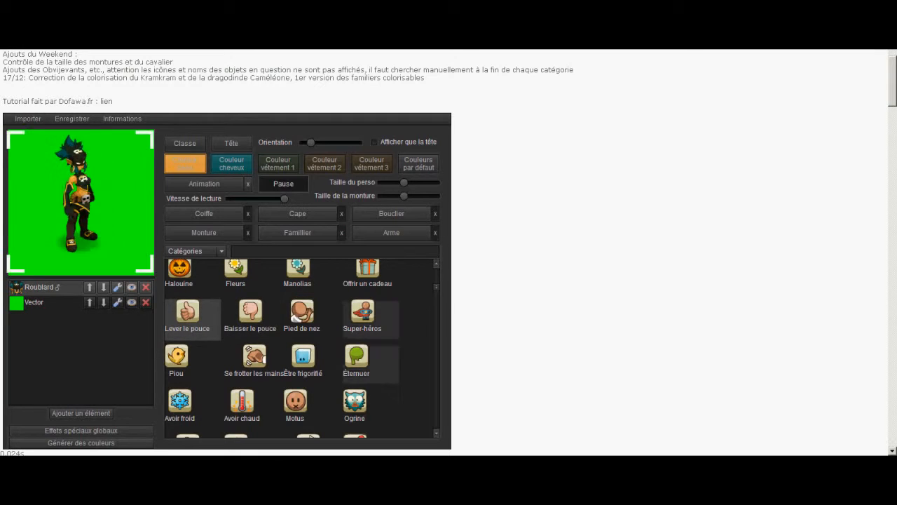
click(267, 455)
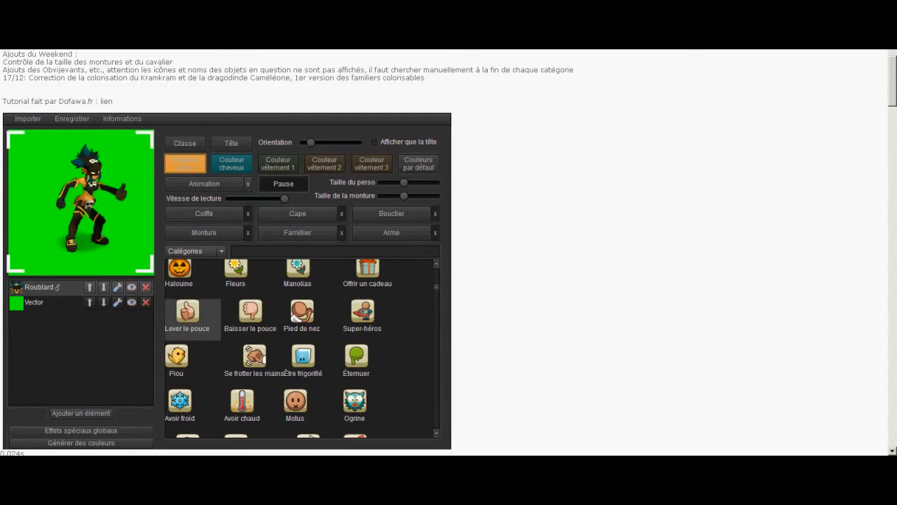
scroll(193, 319, up, 5)
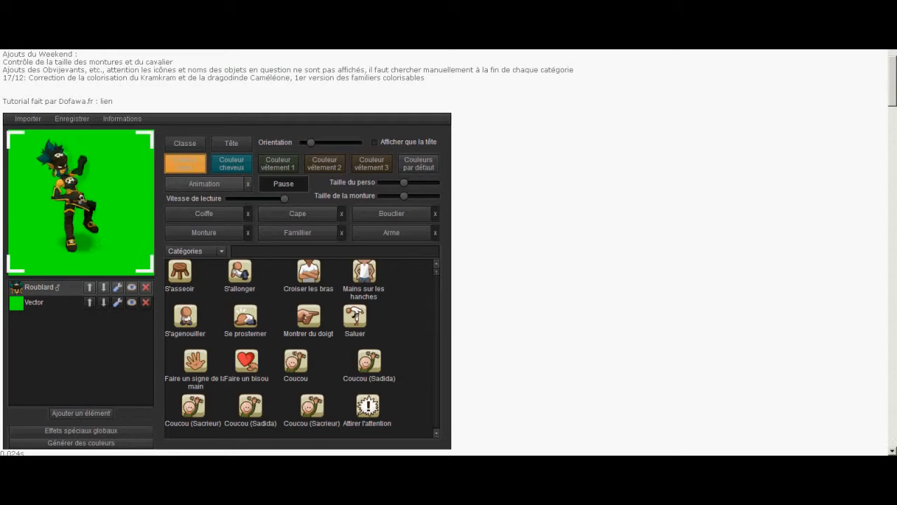
click(185, 164)
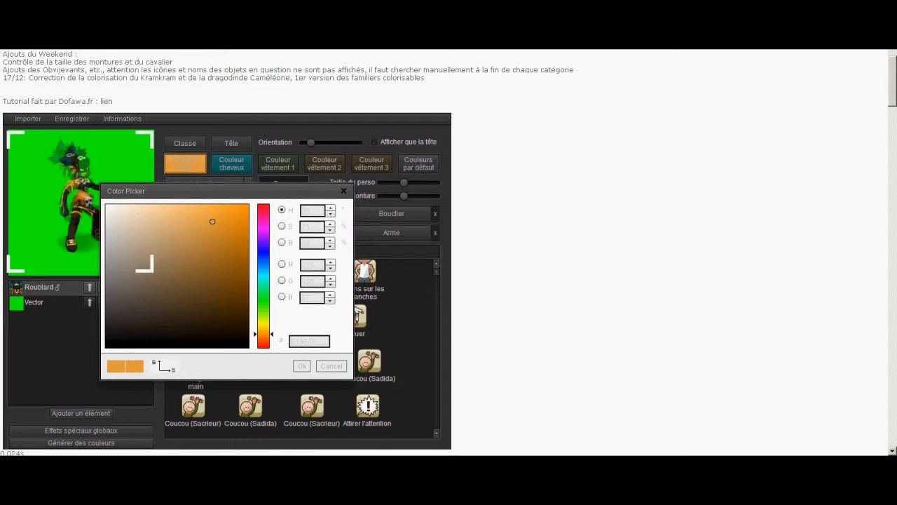
click(301, 366)
click(52, 302)
click(52, 288)
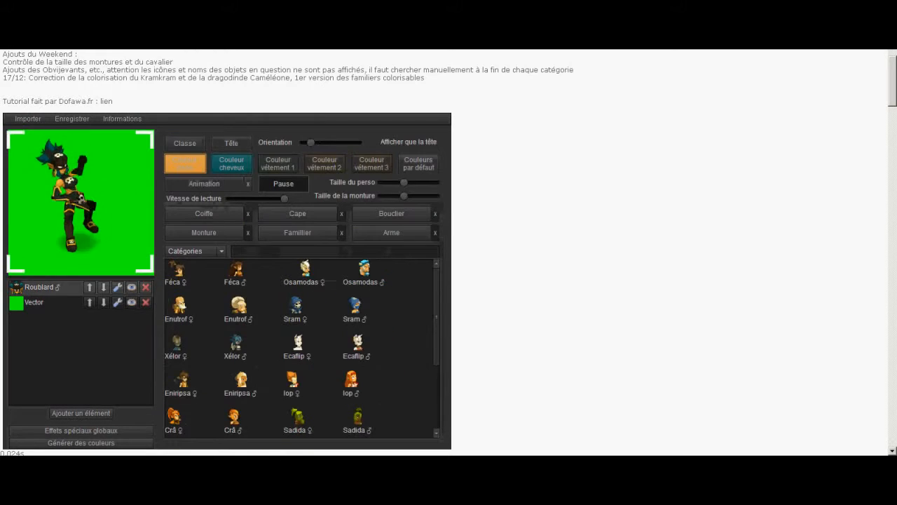
Recolour the Vector background behind the Roublard pure red
click(53, 302)
click(182, 141)
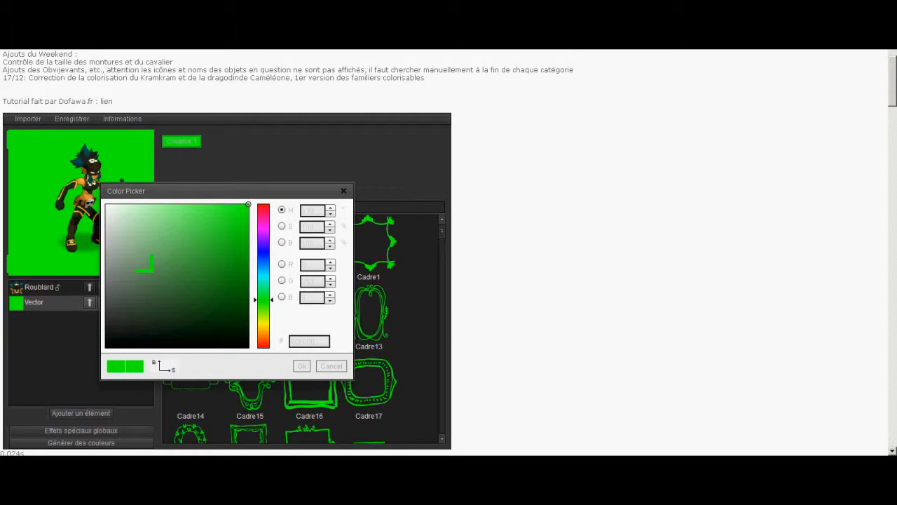
click(263, 205)
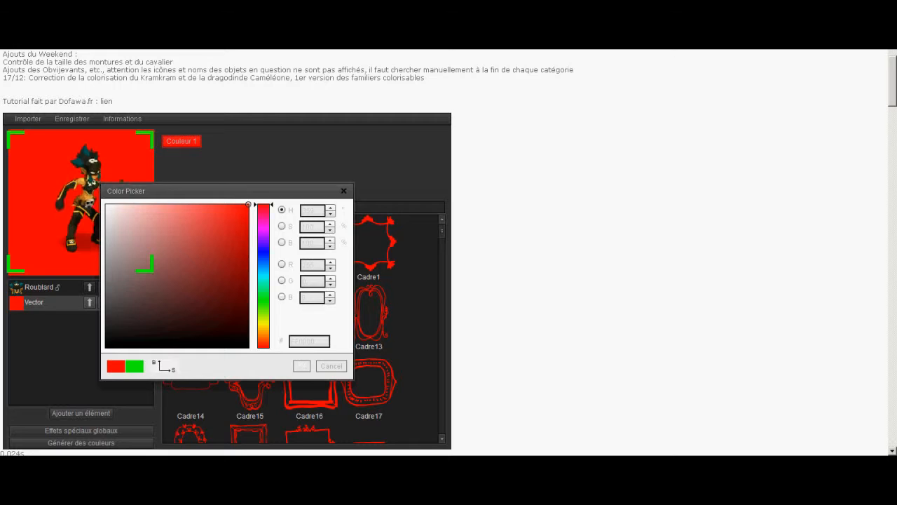
click(301, 366)
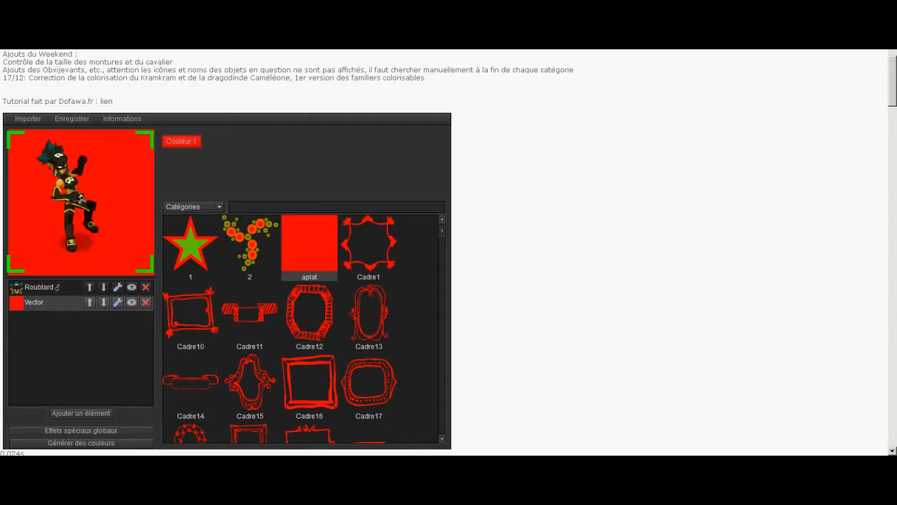
Stop the screen recording and prepare to save it as an AVI video in the GFX dofuscommunity folder
key(alt+Tab)
click(274, 309)
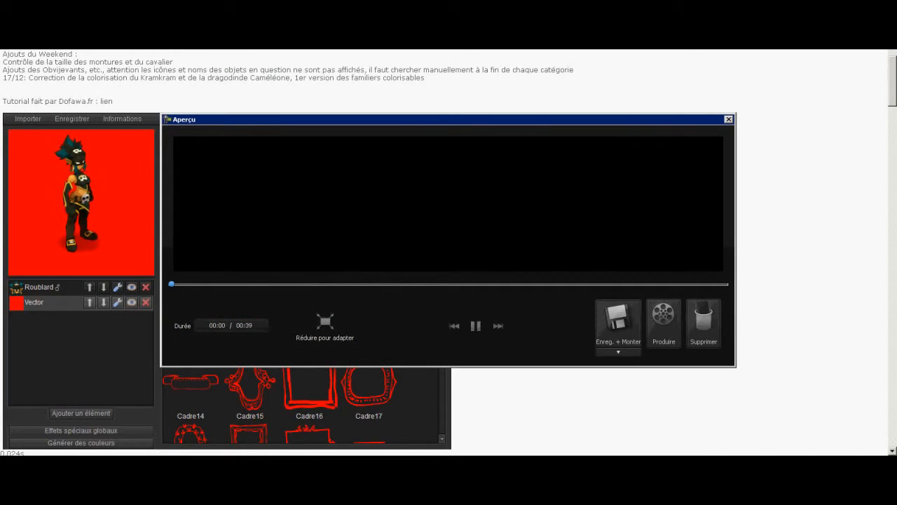
click(315, 332)
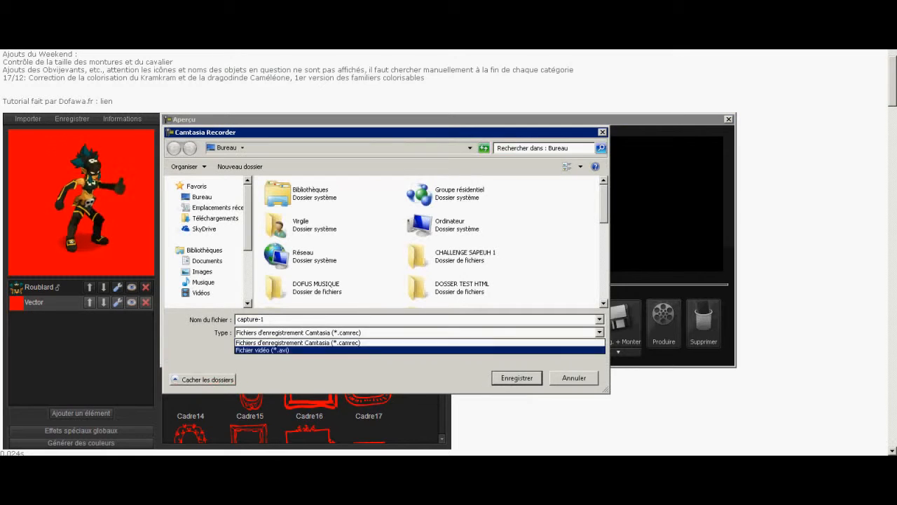
click(316, 349)
scroll(491, 196, down, 1)
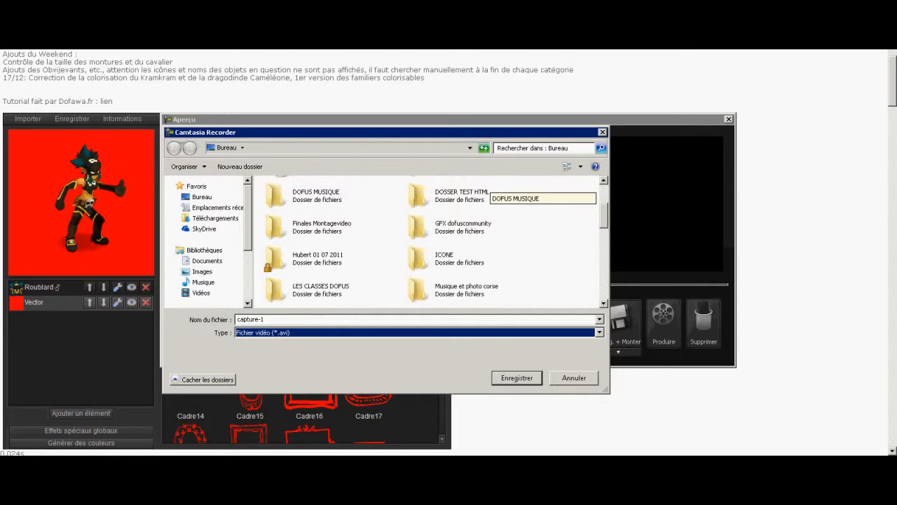
click(462, 224)
double_click(462, 226)
click(316, 332)
click(315, 349)
Name the recording testtuto and save it, accepting the loss of system audio
click(280, 319)
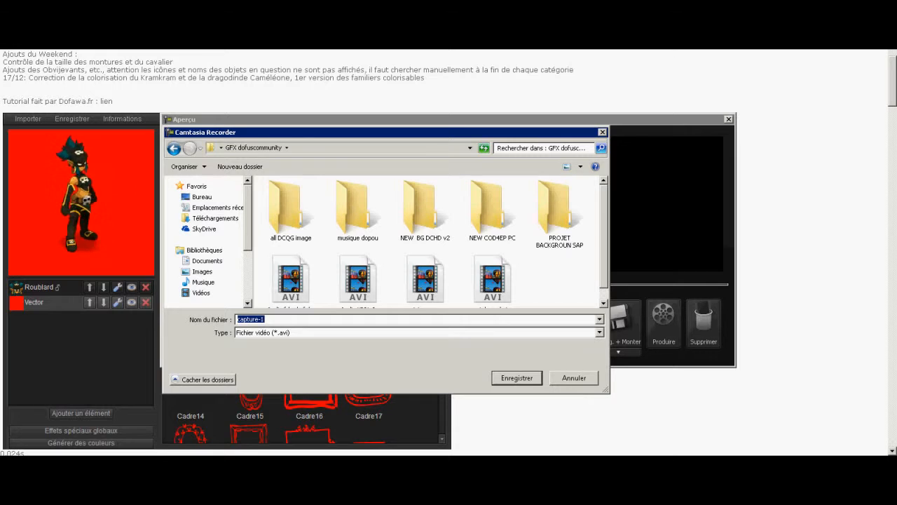
text(tut)
key(BackSpace)
key(BackSpace)
key(BackSpace)
text(t)
key(BackSpace)
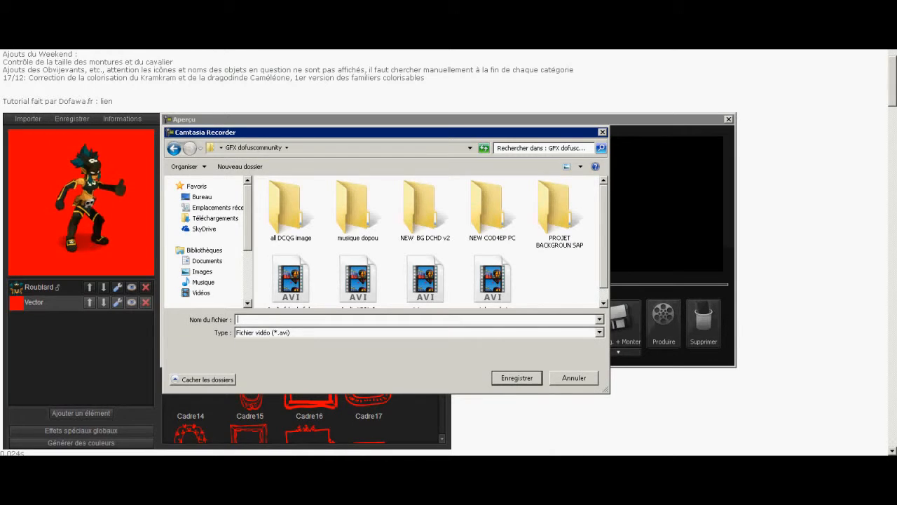
text(test)
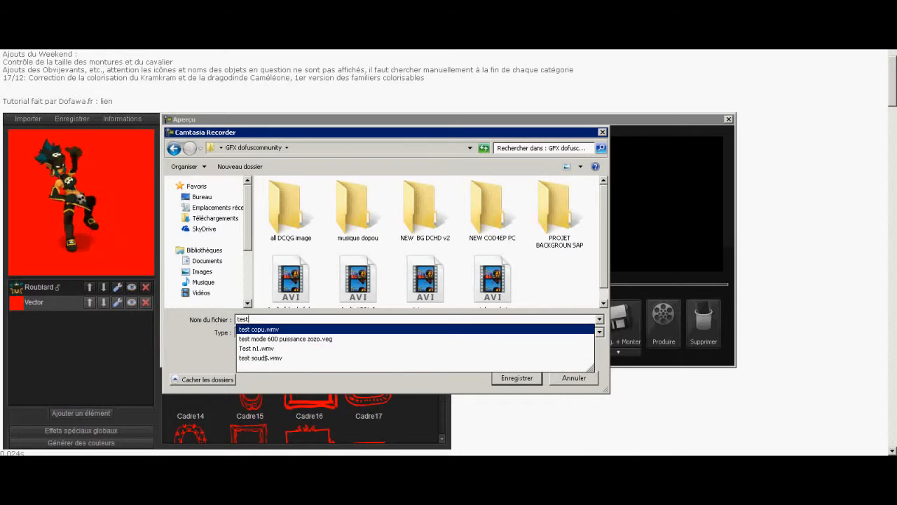
text(tuto)
key(Return)
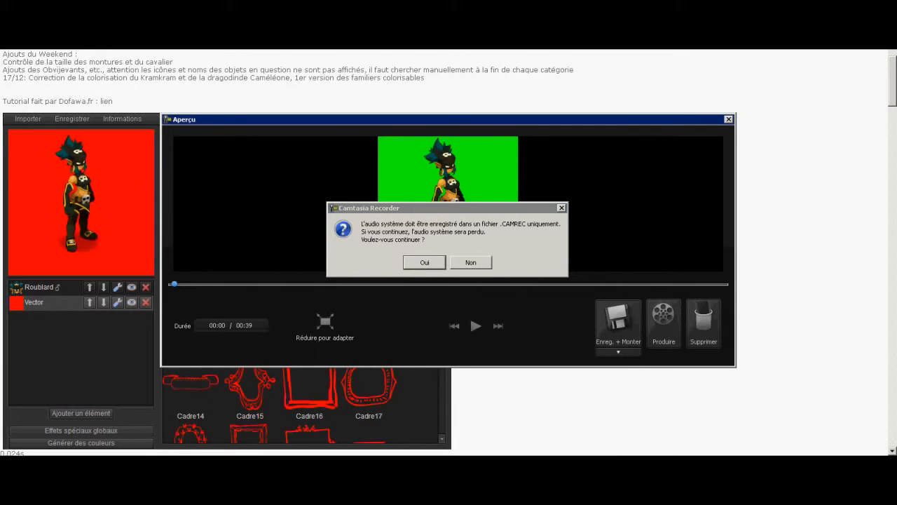
key(Return)
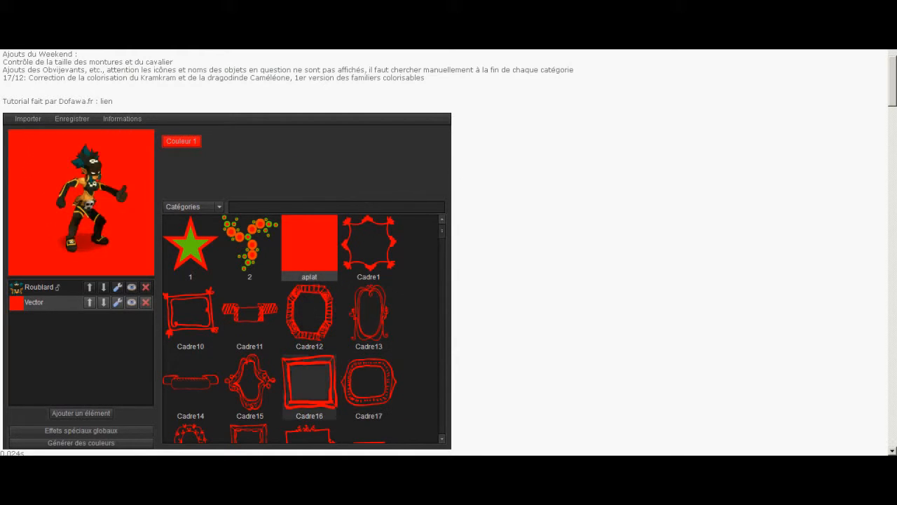
Select the Roublard layer and pause its animation
click(49, 288)
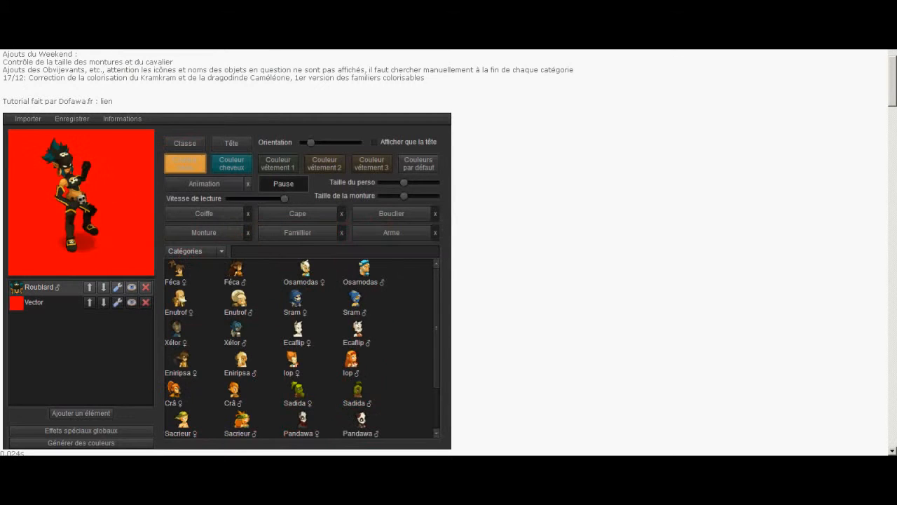
click(283, 183)
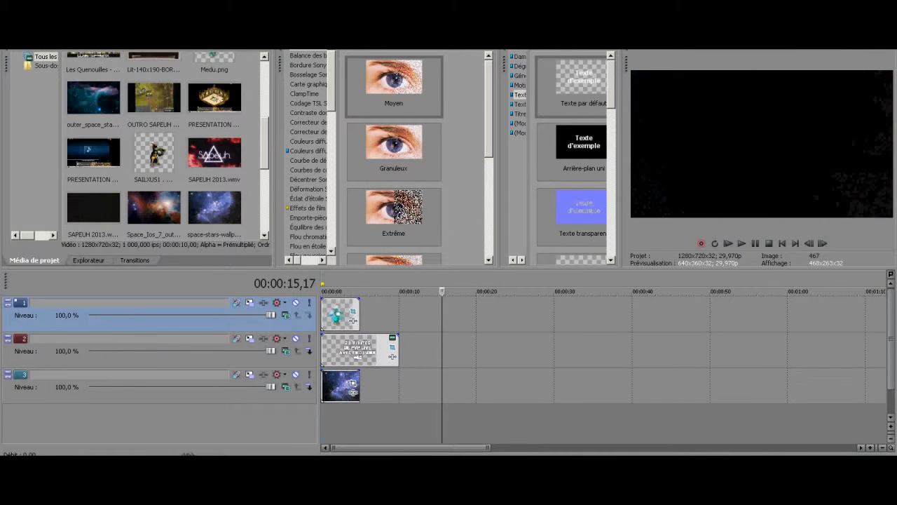
In Vegas Pro, add testtuto.avi to the second track at about 19 seconds, with its audio on the track below
key(super)
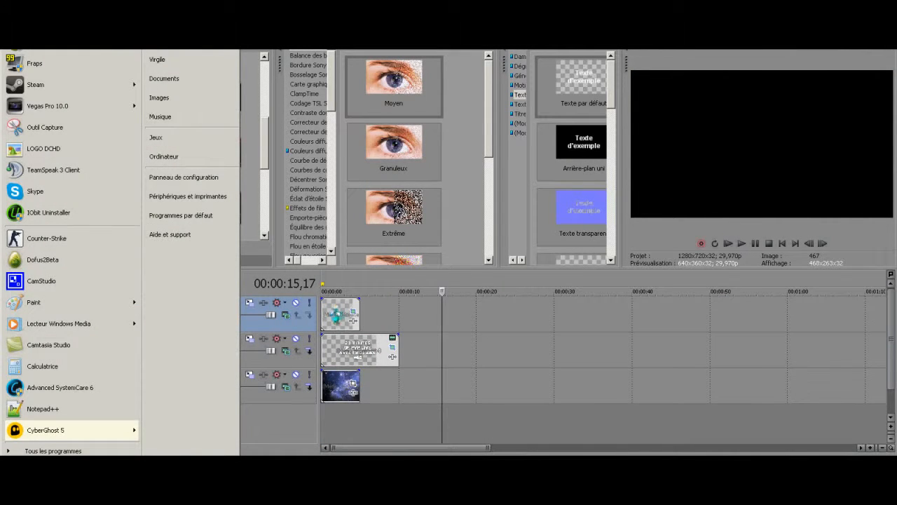
text(p)
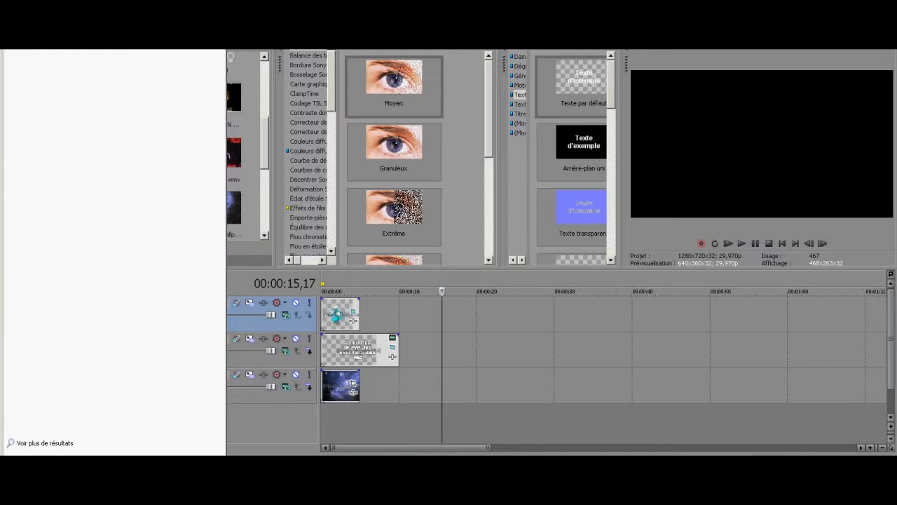
drag(482, 350, 470, 350)
click(474, 351)
click(470, 351)
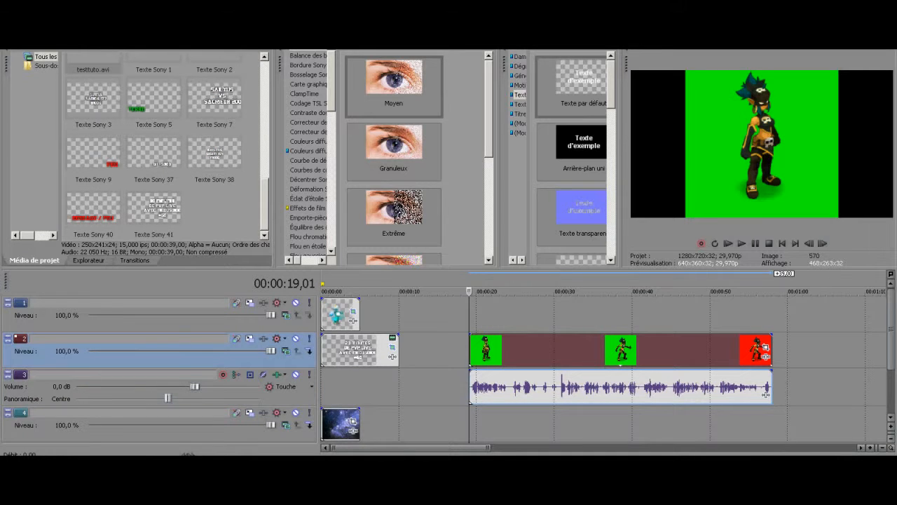
Turn off Conserver les proportions in the testtuto video event's properties
right_click(764, 354)
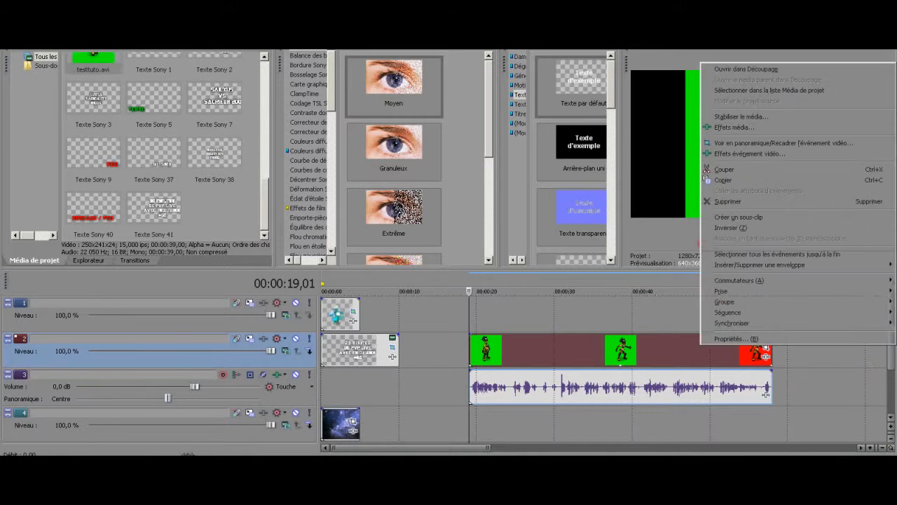
click(729, 339)
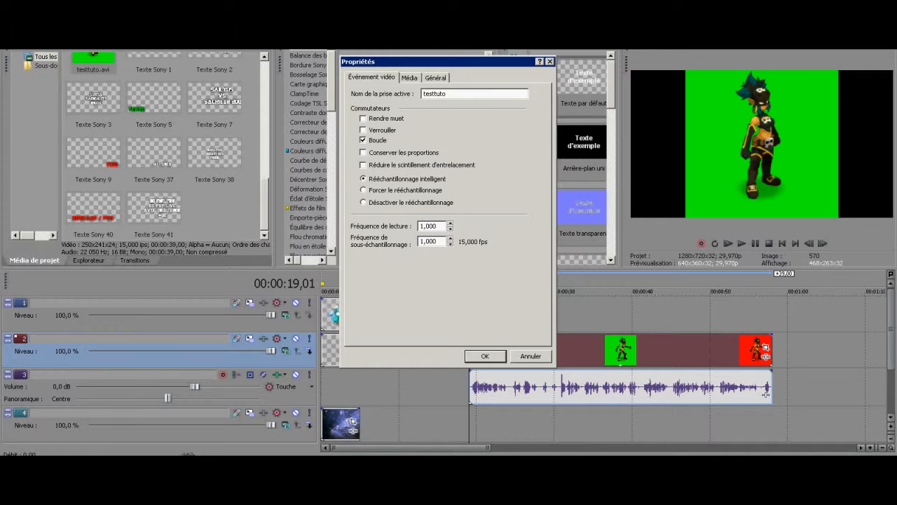
click(363, 152)
click(364, 152)
click(363, 152)
click(484, 355)
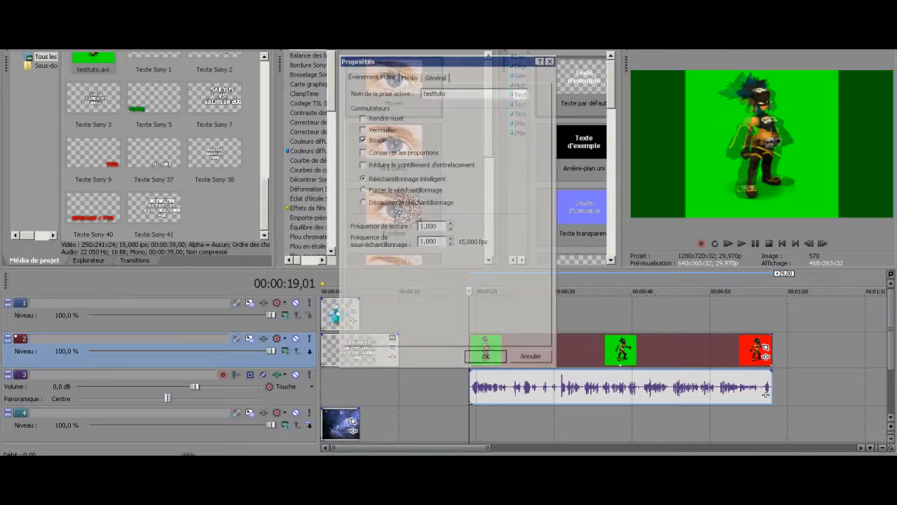
Enlarge the testtuto event's pan/crop frame to about 473 x 294
scroll(308, 154, down, 3)
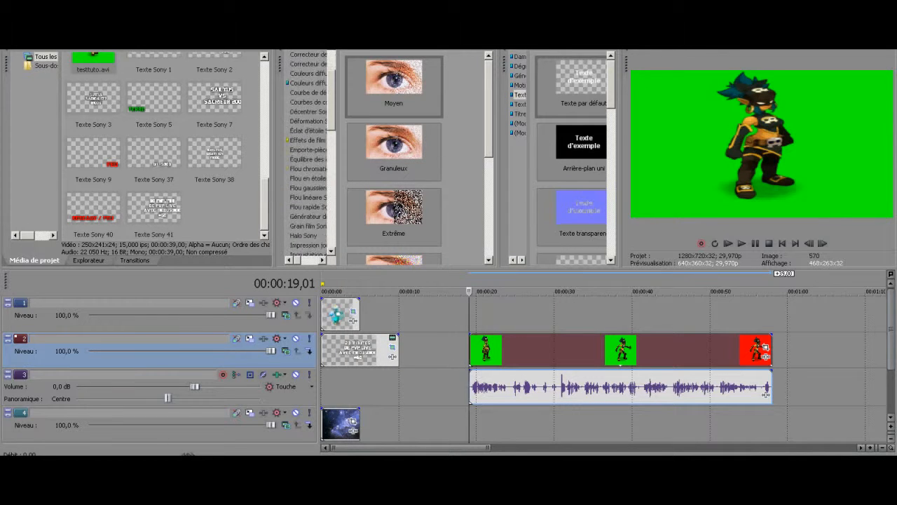
click(765, 349)
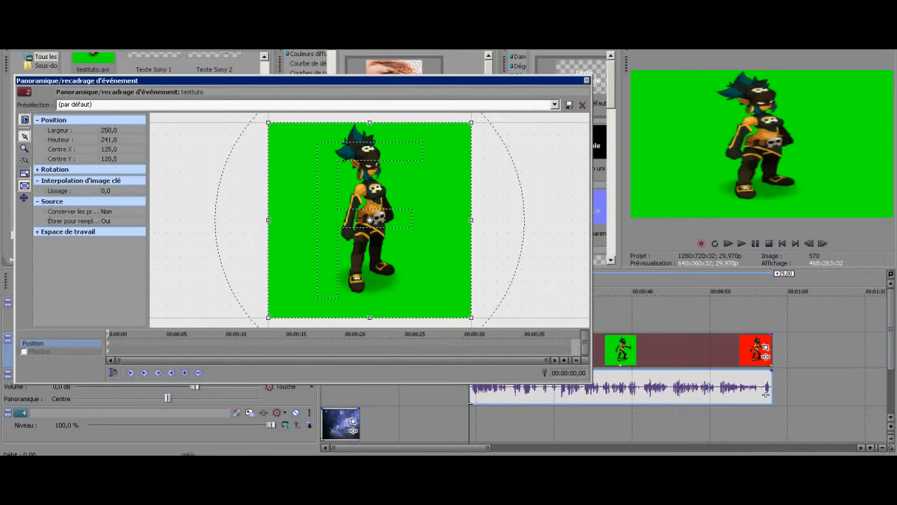
drag(471, 220, 526, 220)
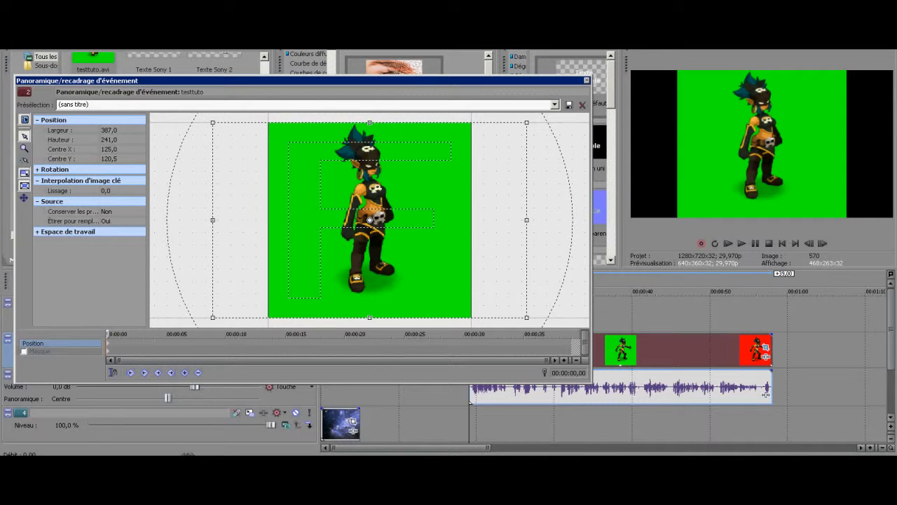
drag(526, 317, 559, 307)
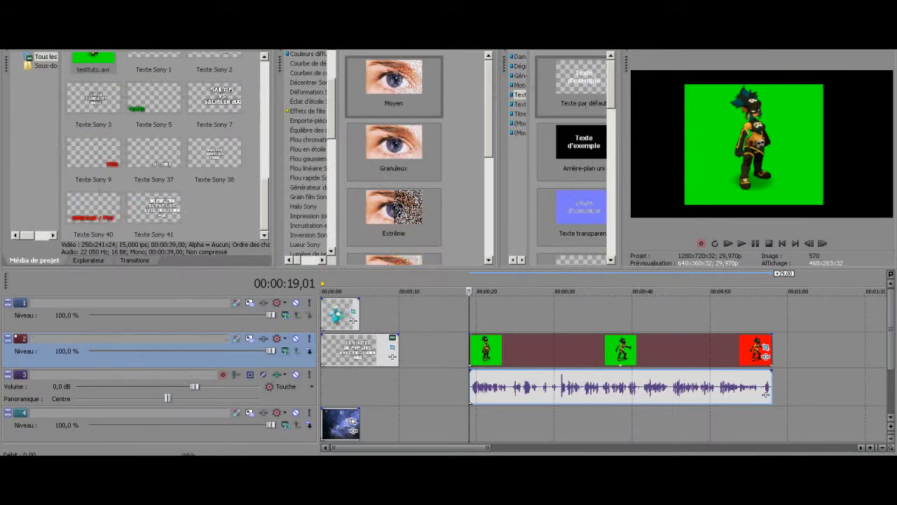
Move the starry space background clip beneath the start of testtuto and list the Incrustation en chrominance presets
drag(339, 423, 482, 424)
scroll(309, 153, down, 1)
click(308, 215)
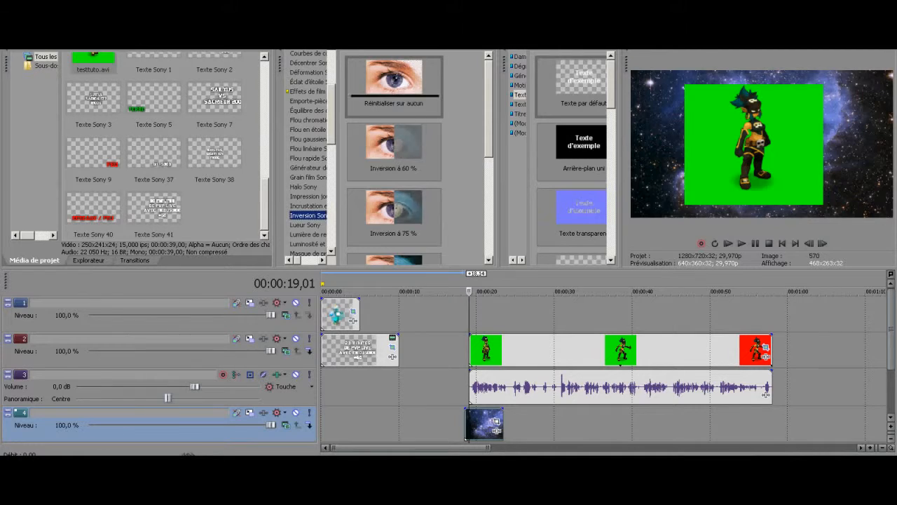
click(308, 206)
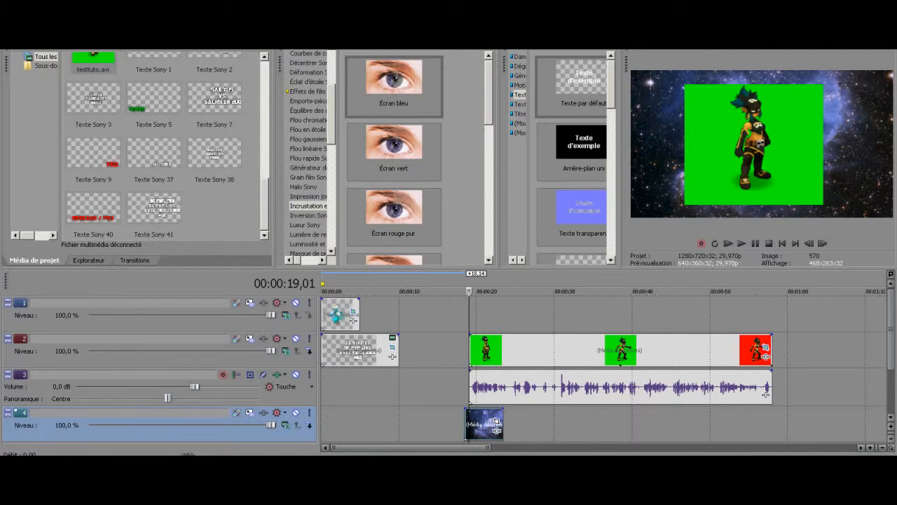
Check the running CamStudio recording and minimise its window again
click(798, 494)
click(799, 426)
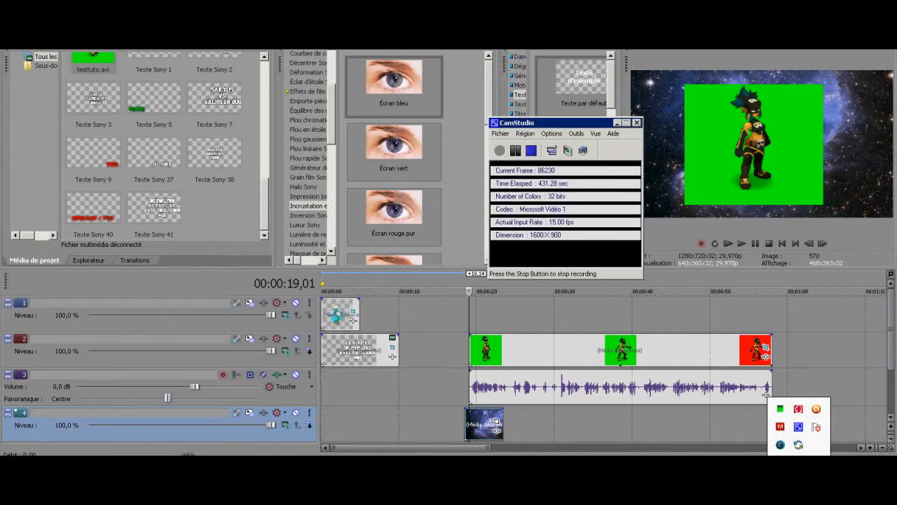
click(617, 122)
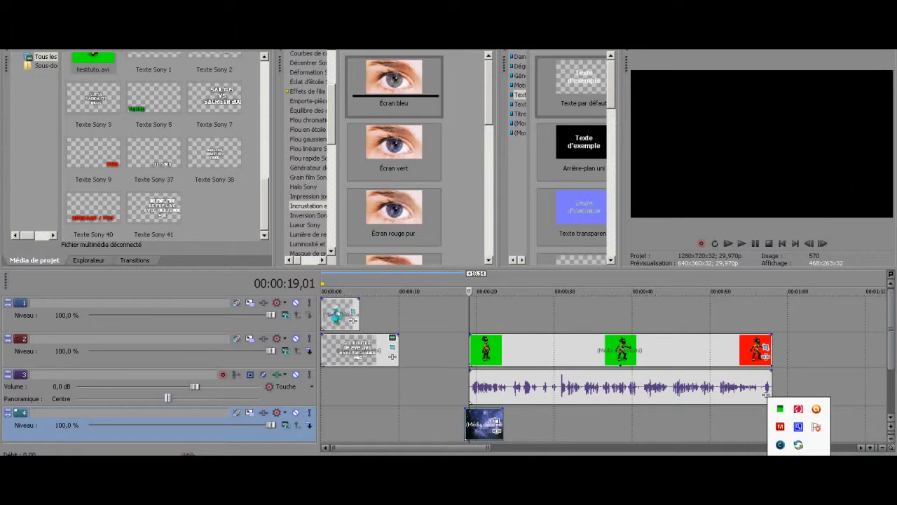
Apply the Écran bleu chroma key preset to the testtuto video event and sample its green background as the key colour
click(394, 86)
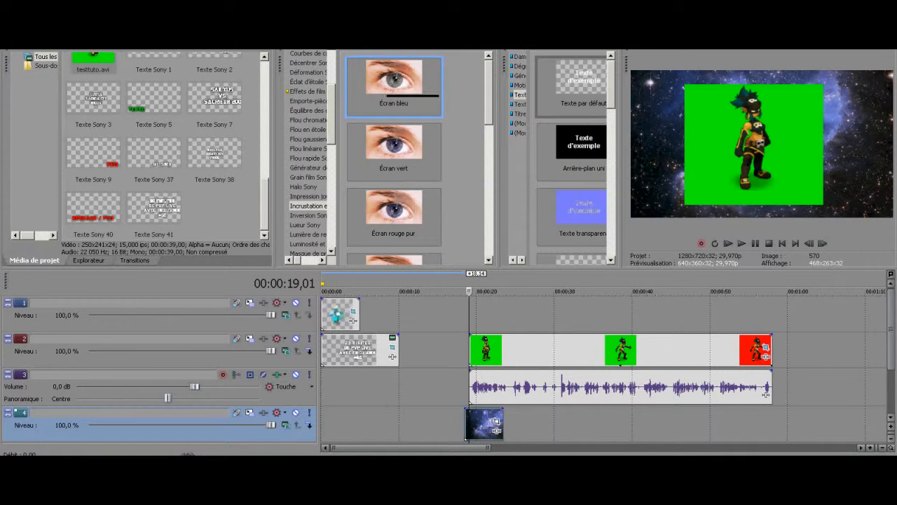
drag(394, 86, 515, 350)
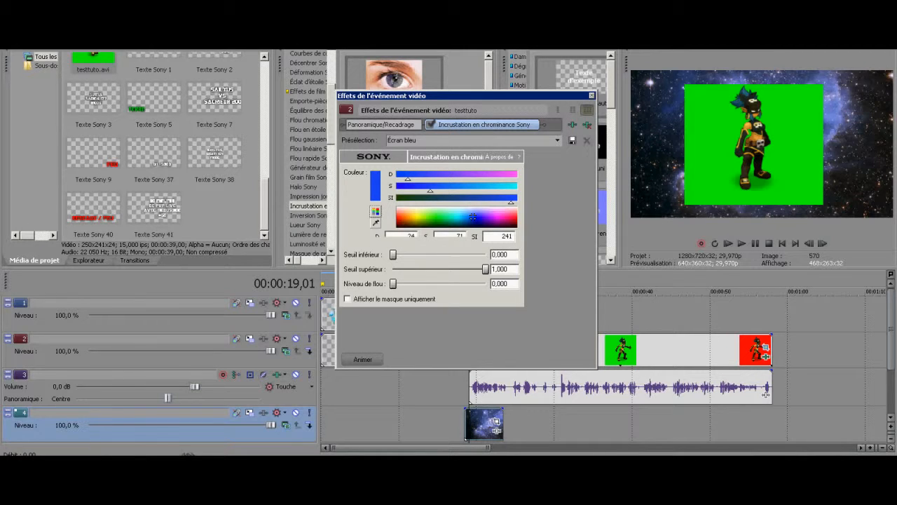
click(715, 146)
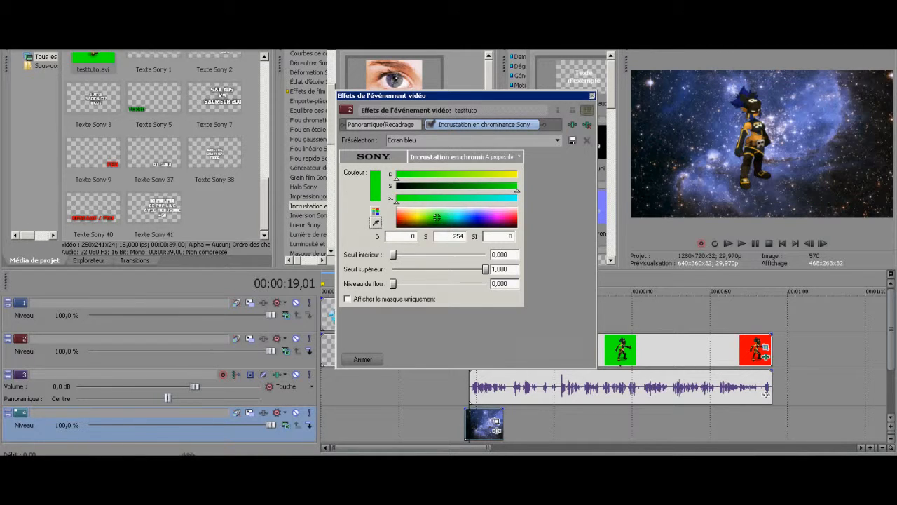
click(592, 96)
Reduce the testtuto pan/crop frame to about 408 x 254, recentre it at about 128, 116, and preview the result
click(765, 348)
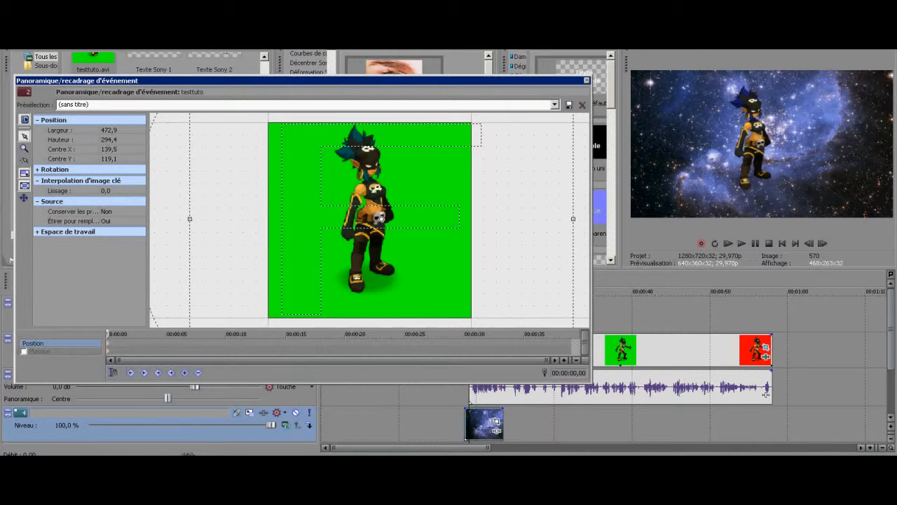
drag(574, 219, 547, 219)
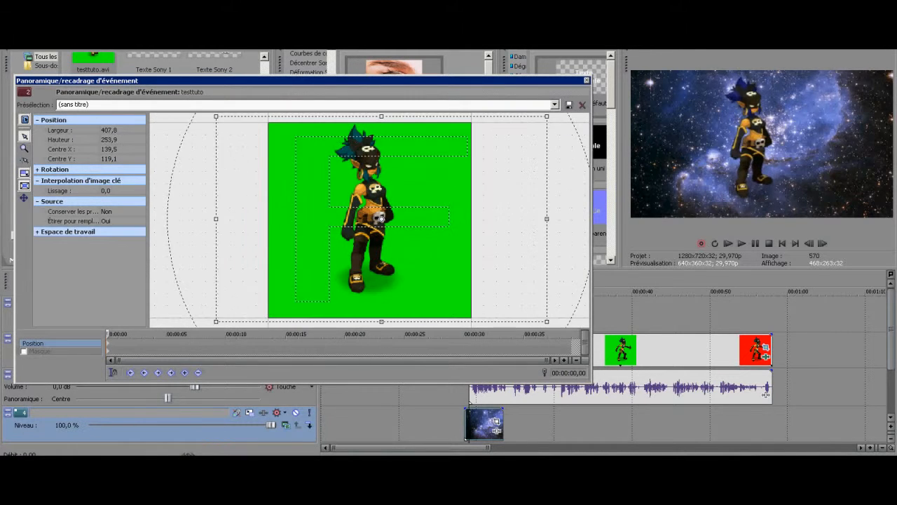
drag(381, 219, 372, 217)
key(space)
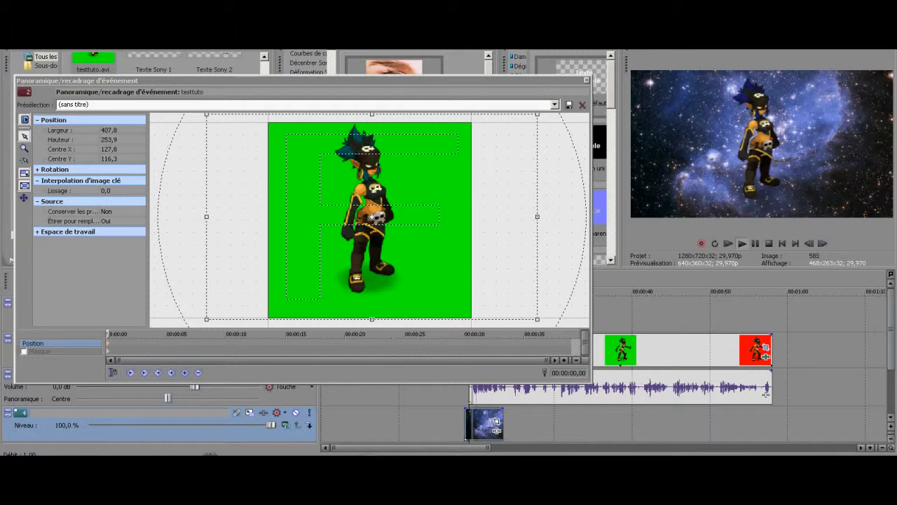
click(587, 80)
Delete the testtuto audio event and extend the space background clip under most of the testtuto video
click(540, 387)
key(Delete)
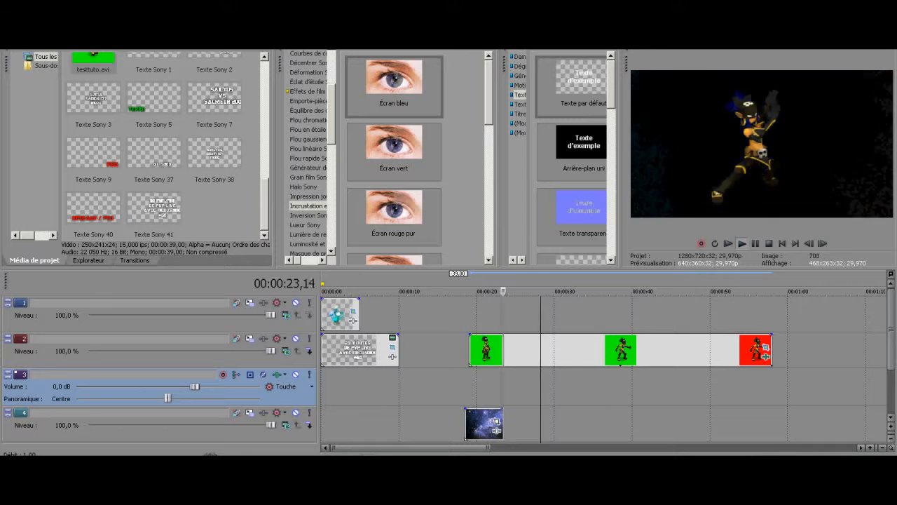
drag(502, 424, 744, 424)
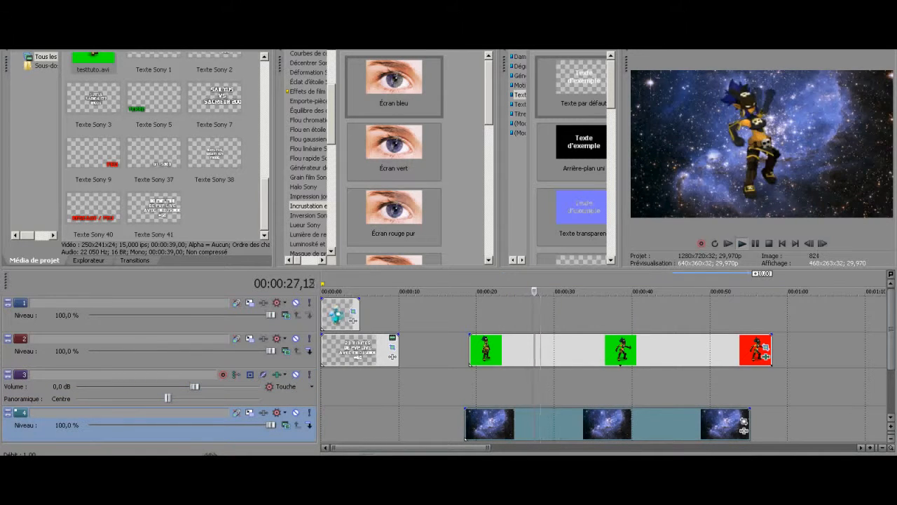
Align the starts of the space background clip and the testtuto video event on the timeline
drag(466, 424, 467, 424)
click(466, 424)
click(748, 424)
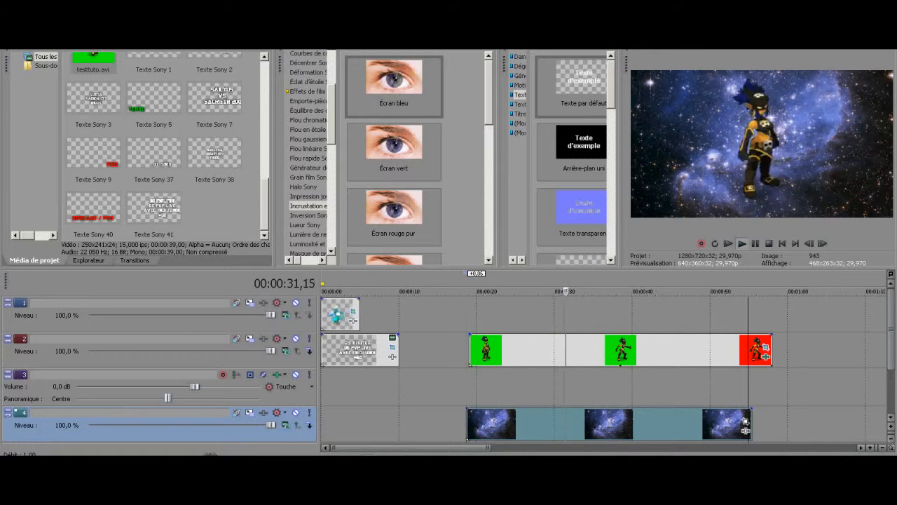
drag(470, 349, 466, 349)
click(467, 424)
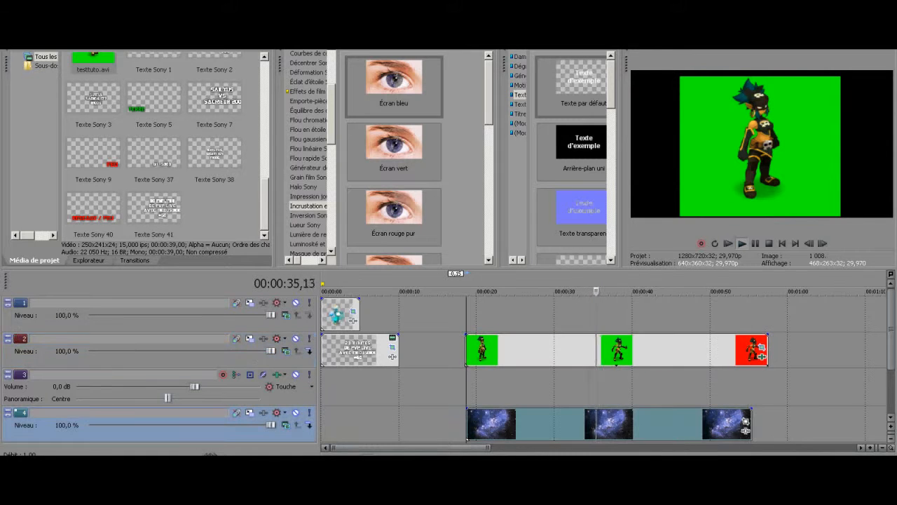
Crop the space background's pan/crop frame to about 1133 x 708, centred at about 695, 437
click(745, 421)
drag(526, 317, 509, 306)
drag(420, 253, 447, 253)
click(565, 342)
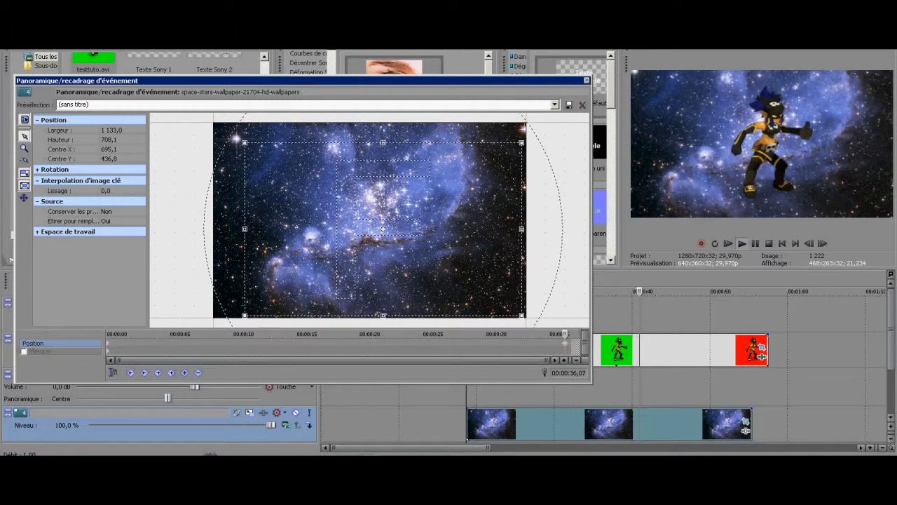
click(586, 81)
Trim the end of the testtuto video event back to about 37 seconds and return to its start
drag(769, 352, 609, 352)
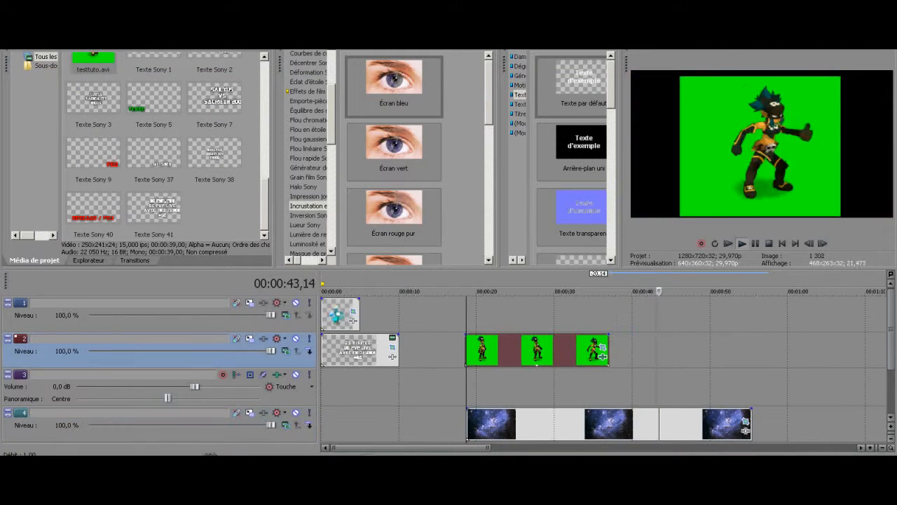
click(466, 350)
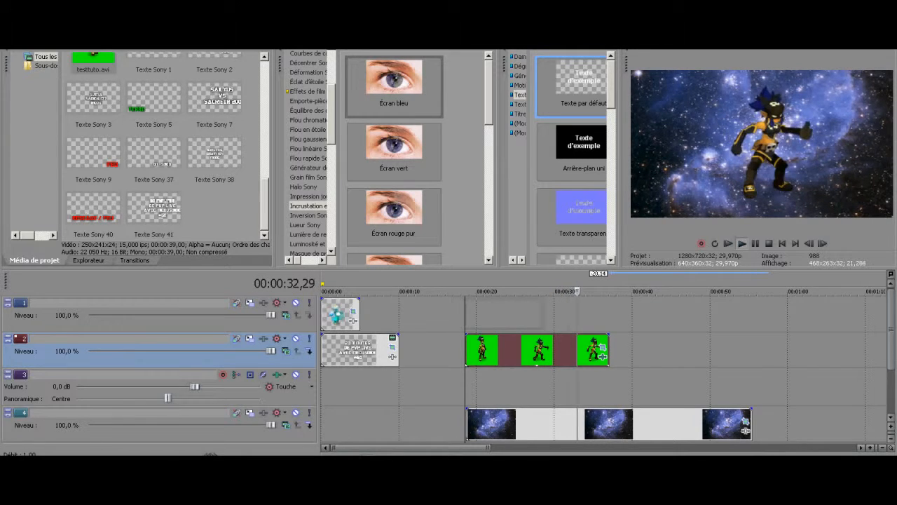
Add a default Sony text event reading "xxABonnévou" on the track above testtuto, align its start with the video and preview it
drag(466, 314, 464, 313)
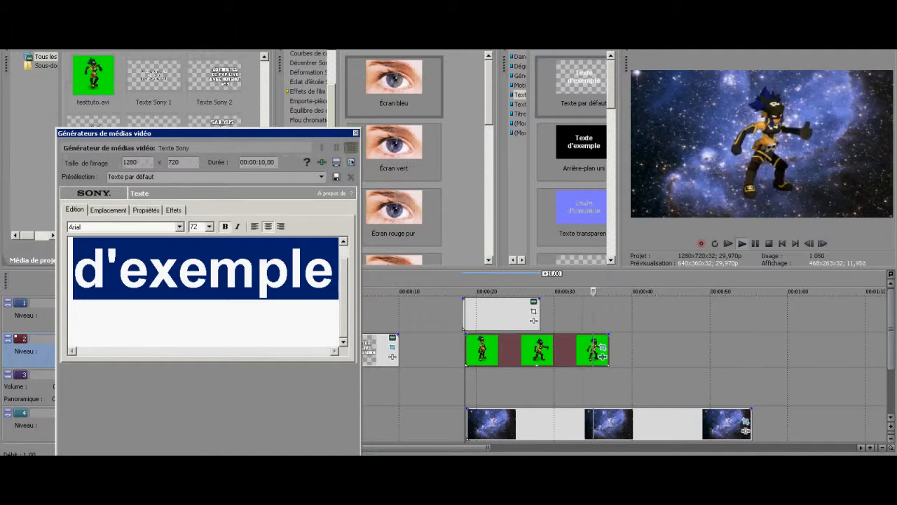
key(ctrl+a)
text(xxABonné)
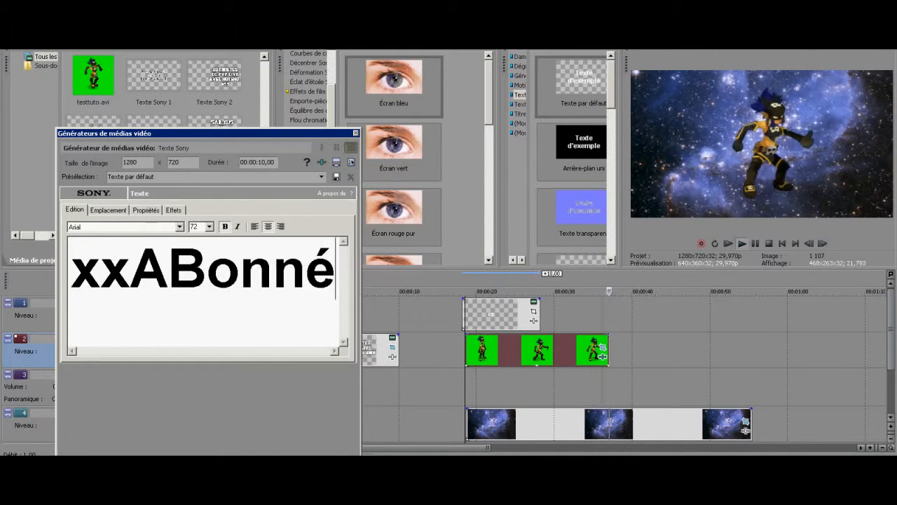
text(vou)
drag(490, 313, 495, 314)
click(743, 243)
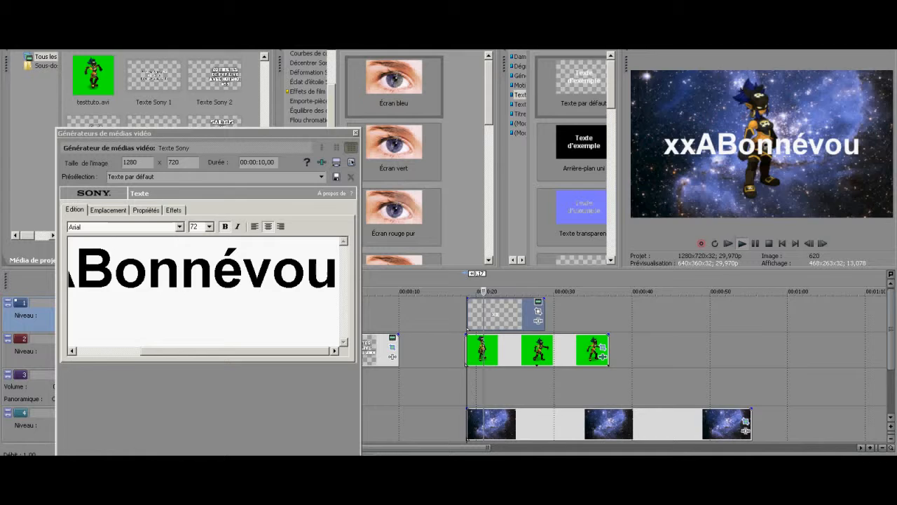
Close the text generator and delete the "xxABonnévou" text event from the timeline
click(356, 134)
right_click(496, 307)
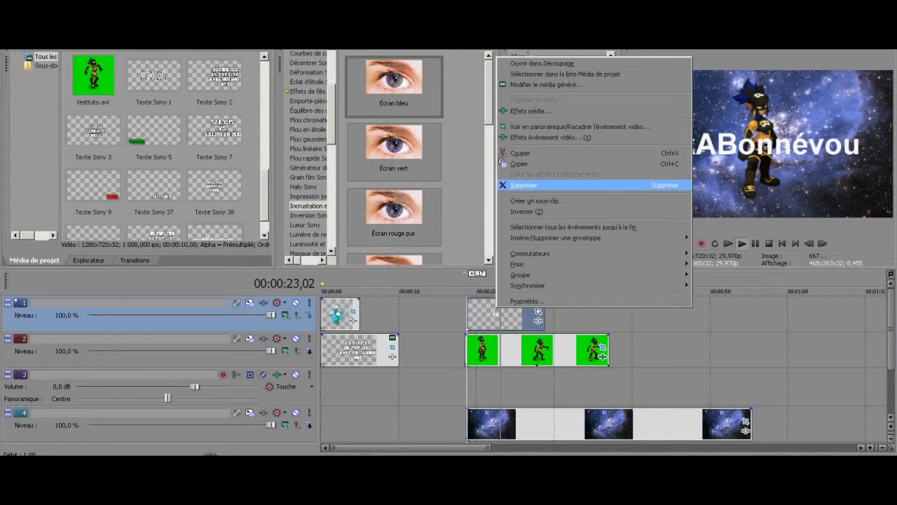
click(533, 185)
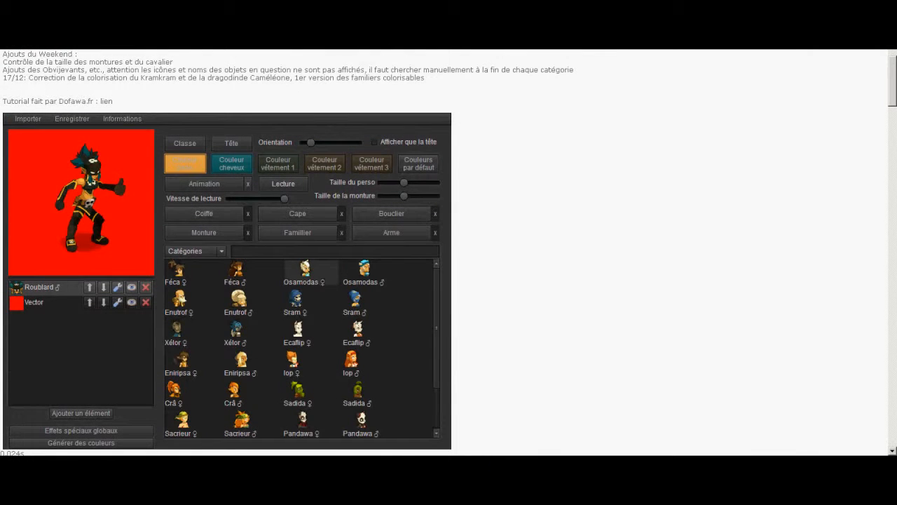
Switch to the Dofus avatar editor, show only the Roublard's head and restore the full body
mouse_move(311, 142)
mouse_down()
mouse_move(358, 142)
mouse_move(310, 142)
mouse_up()
click(374, 142)
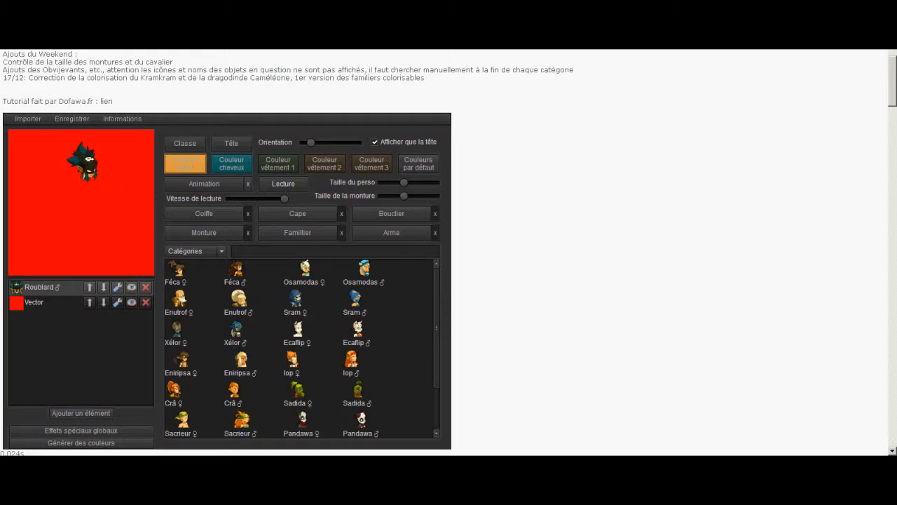
click(375, 142)
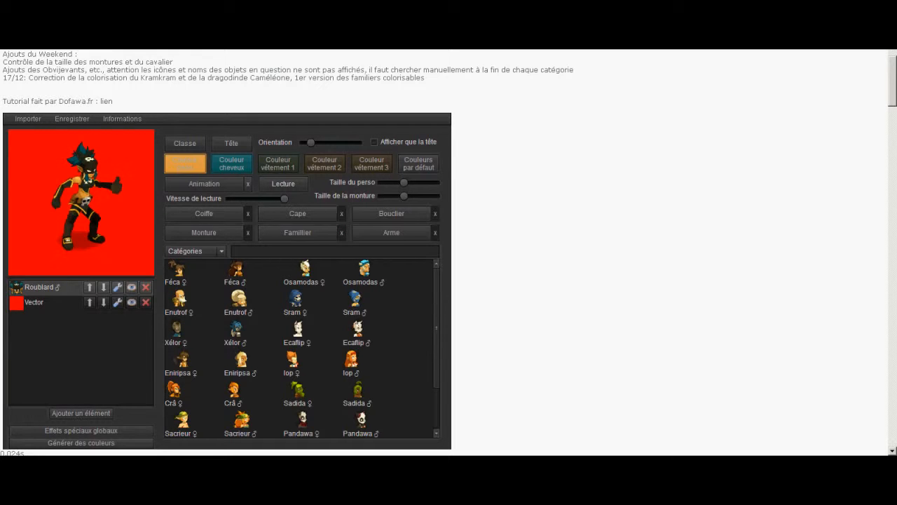
Try a white skull Sram ♂ head on the Roublard, replace it with a Xélor ♀ head and browse further heads
click(231, 143)
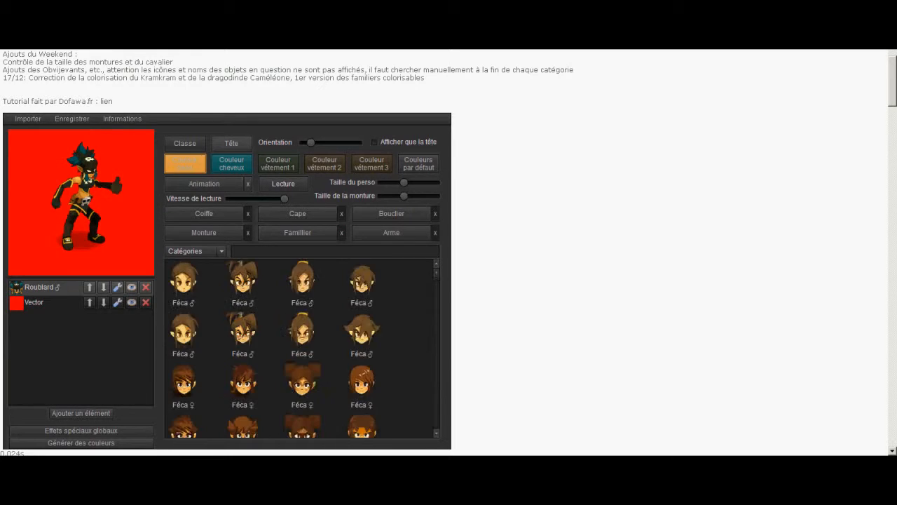
drag(436, 271, 436, 300)
click(370, 417)
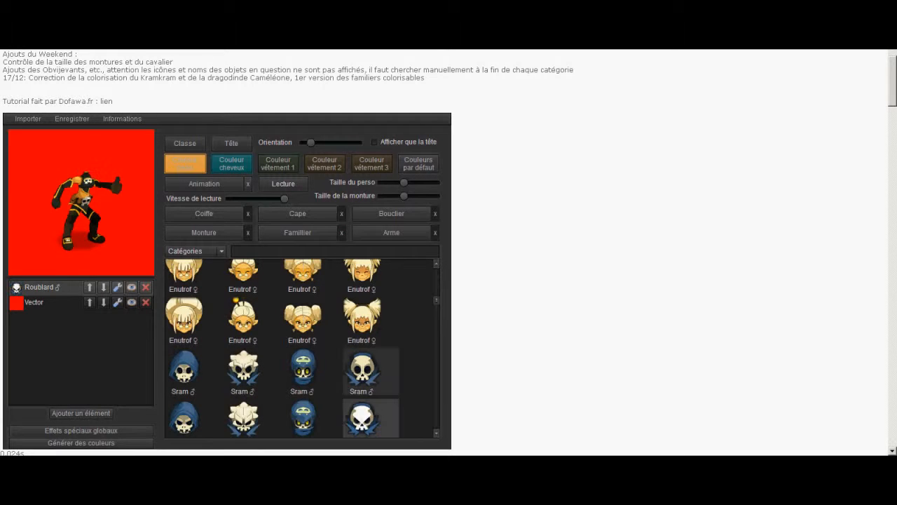
drag(436, 300, 436, 319)
click(366, 326)
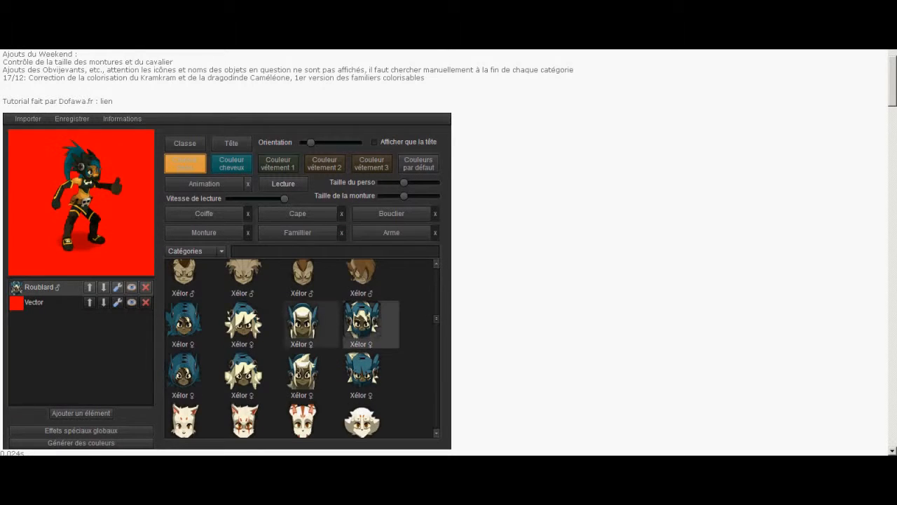
drag(436, 319, 436, 341)
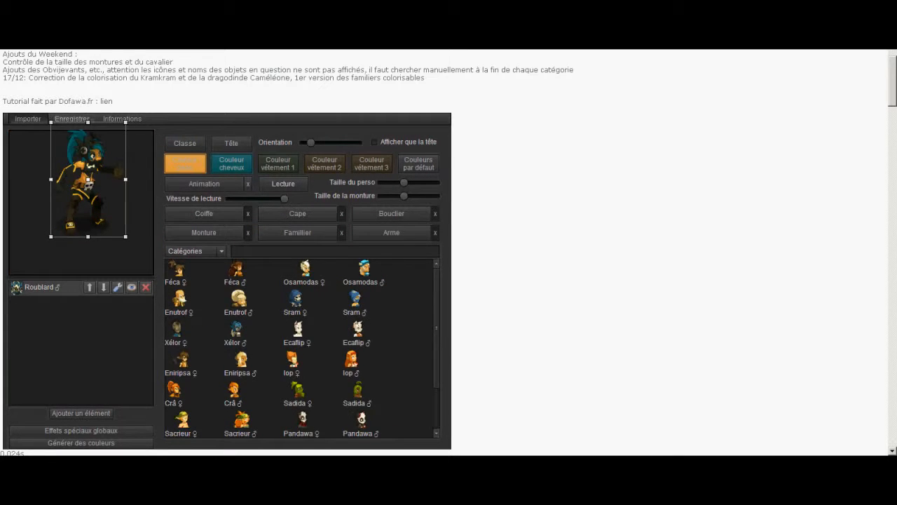
Equip the Roublard with the Fesses Bouclier shield and move the character lower in the preview
click(28, 119)
click(330, 221)
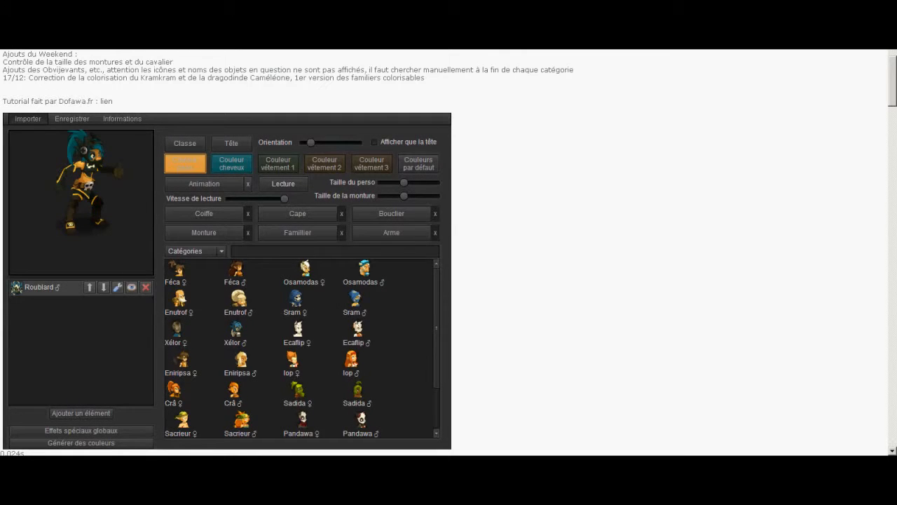
click(391, 214)
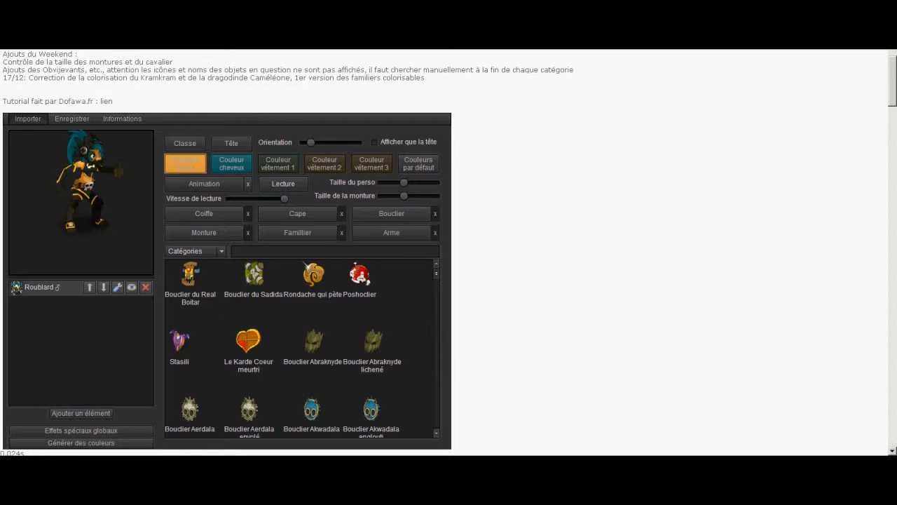
scroll(302, 347, down, 10)
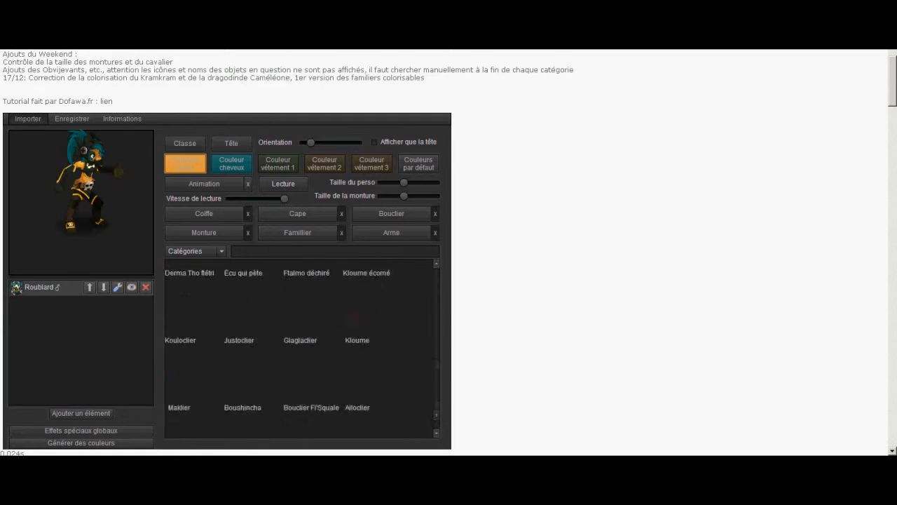
scroll(371, 352, up, 10)
scroll(372, 352, down, 9)
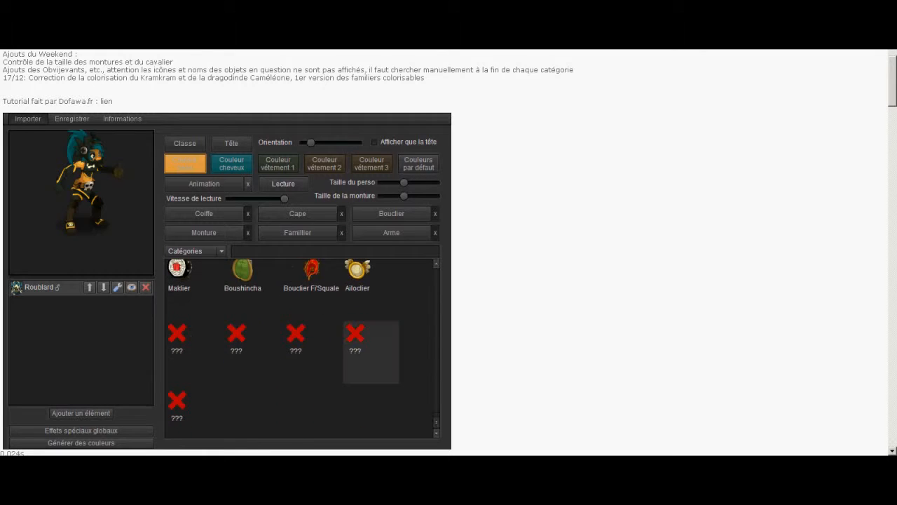
scroll(351, 378, up, 8)
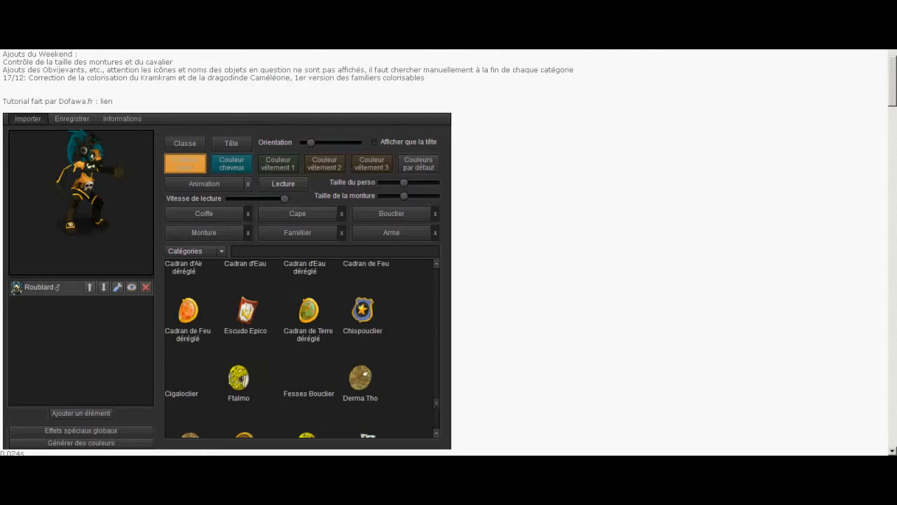
click(308, 382)
click(82, 194)
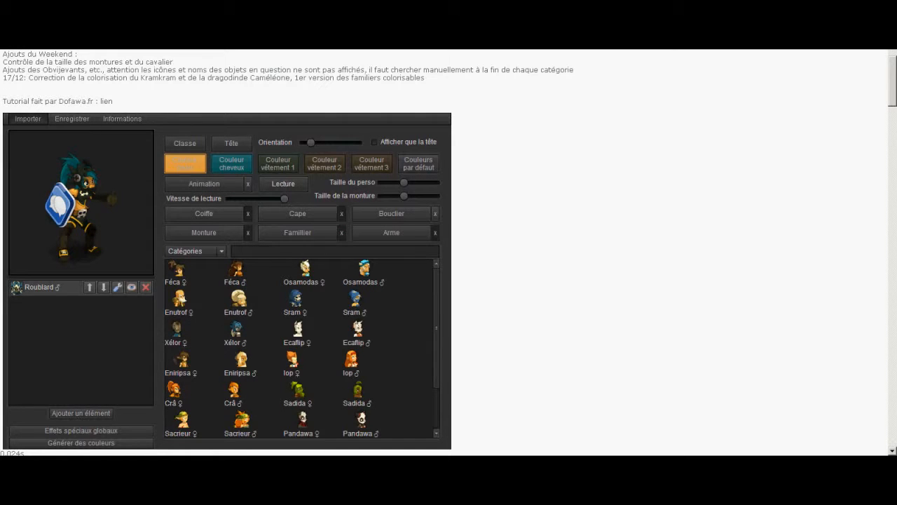
Replace the Roublard's head with an Enutrof ♀ head with two buns and reselect the character
click(232, 143)
drag(435, 274, 436, 303)
click(309, 269)
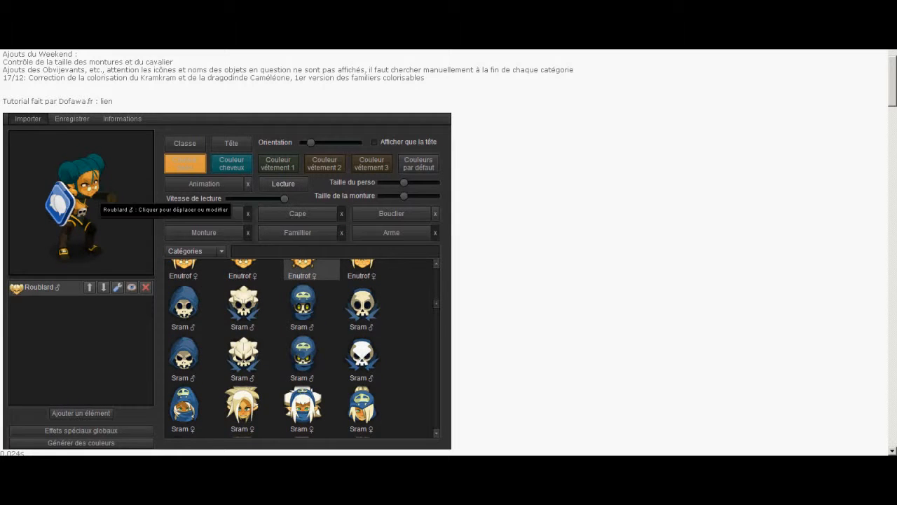
click(90, 189)
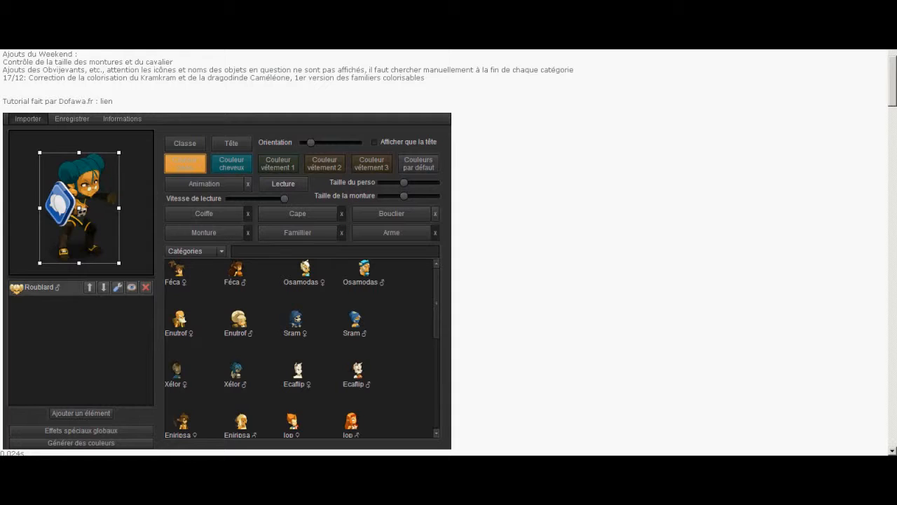
Try a smaller character size, start the animation playback and enlarge the character beyond its original size
mouse_move(404, 182)
mouse_down()
mouse_move(425, 182)
mouse_move(384, 182)
mouse_move(436, 182)
mouse_move(372, 182)
mouse_move(425, 182)
mouse_move(396, 182)
mouse_up()
click(283, 183)
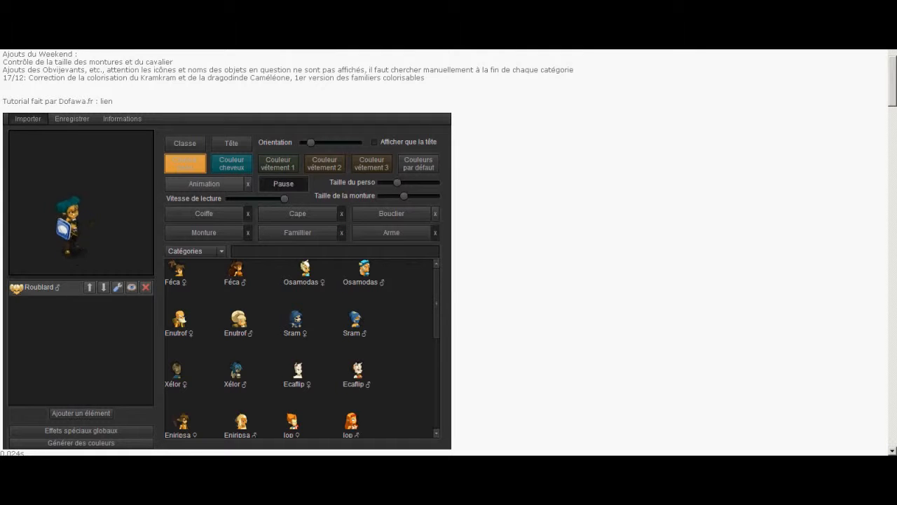
drag(397, 183, 421, 182)
Search the animations for "maca", apply EmoteMacarena_0 to the Roublard and enlarge the character slightly more
click(204, 183)
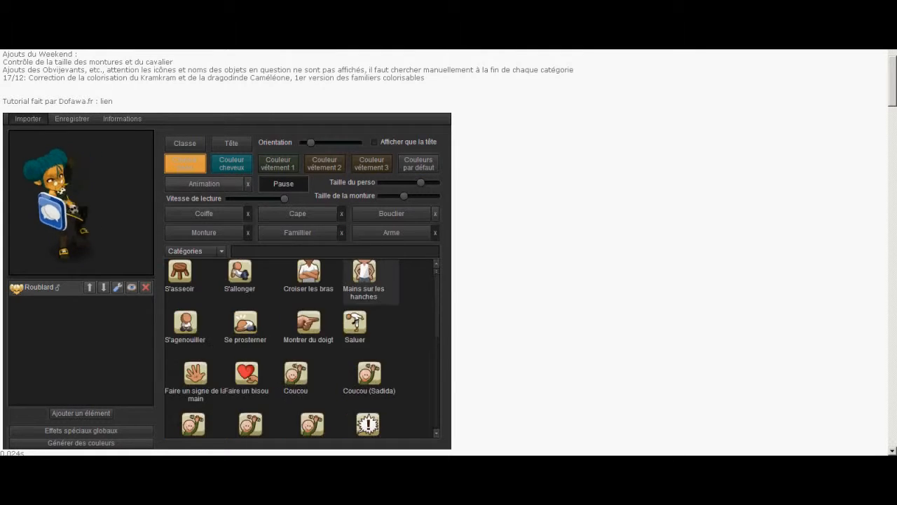
drag(436, 272, 436, 388)
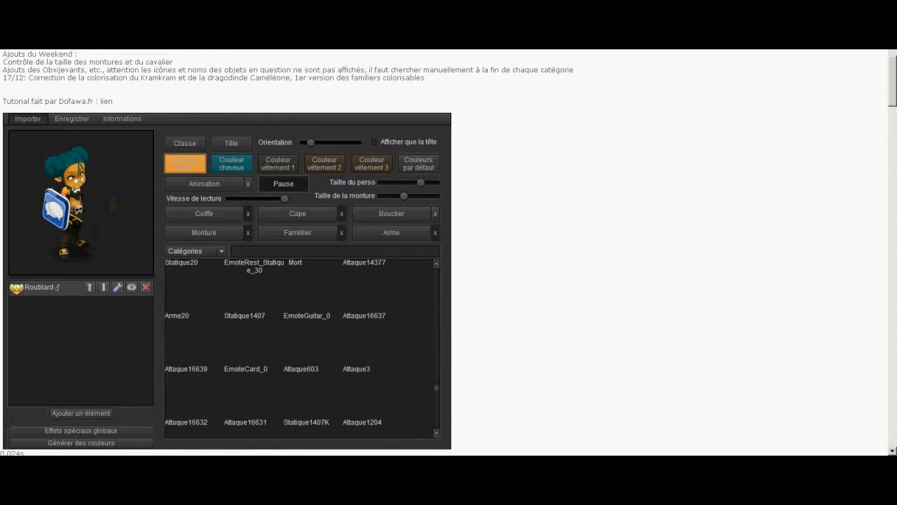
text(maca)
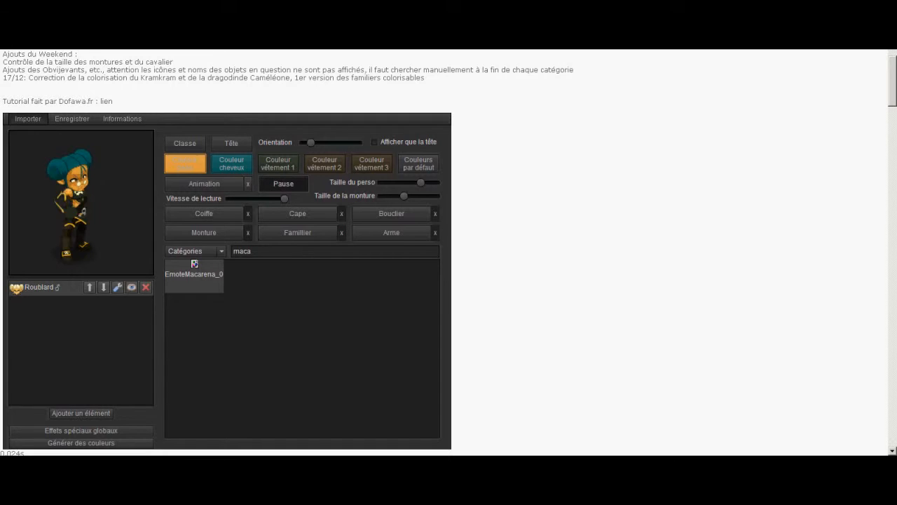
drag(420, 182, 427, 182)
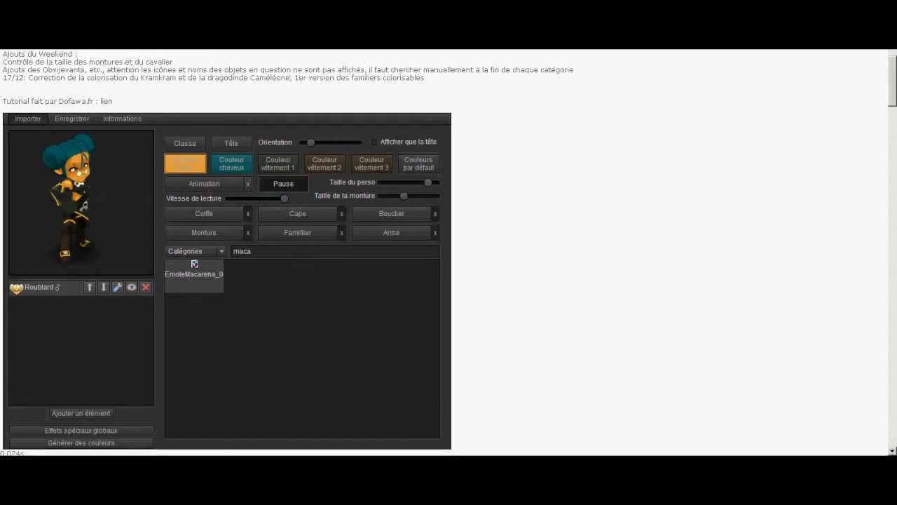
Set up an image export in Png format with a width of 500, then cancel it
click(72, 119)
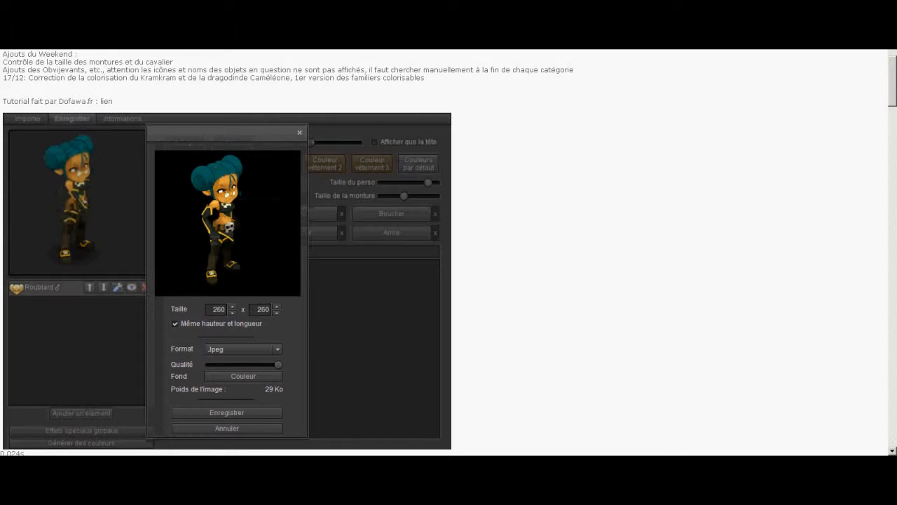
click(243, 348)
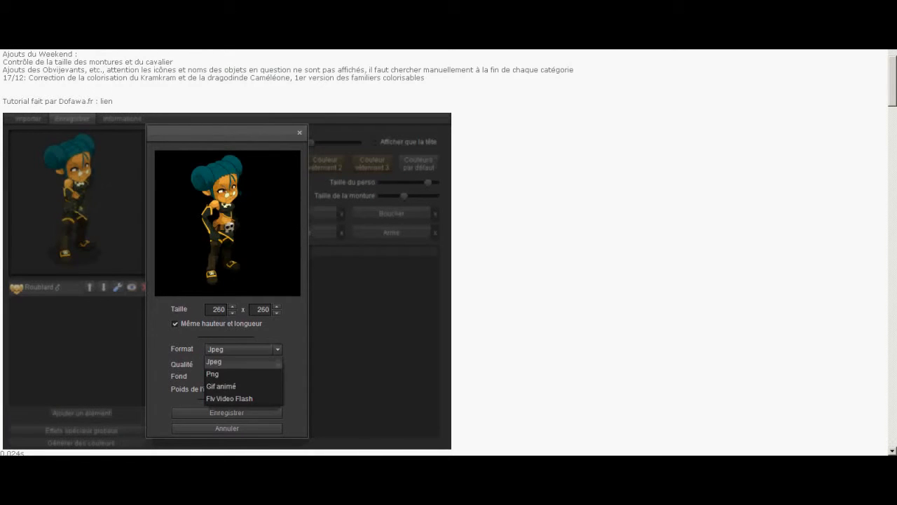
click(225, 375)
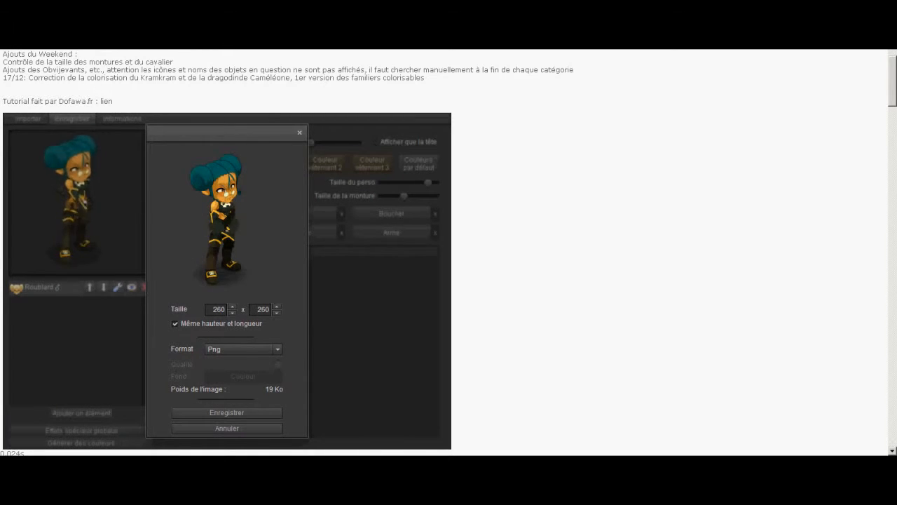
double_click(218, 309)
text(500)
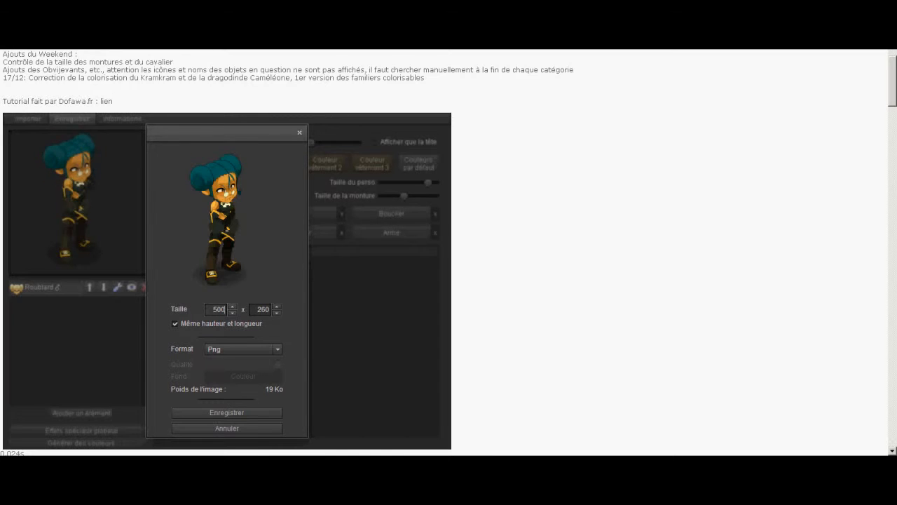
key(Escape)
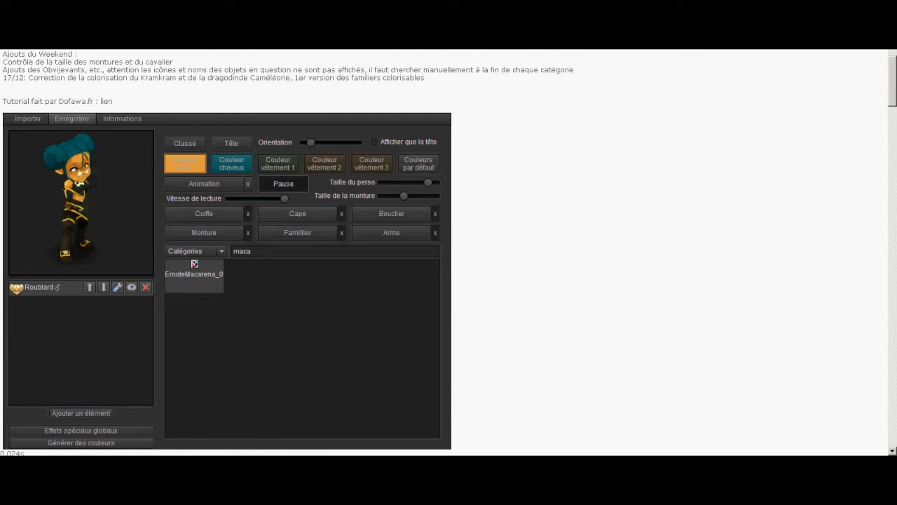
Give the EverHate Dofus Tools avatar page a Google +1 and look over its sharing form
click(799, 494)
click(798, 427)
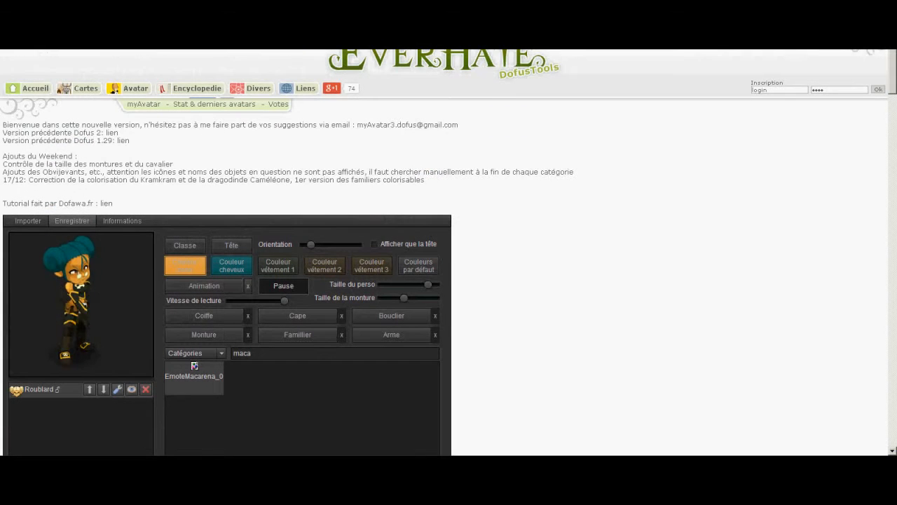
click(332, 88)
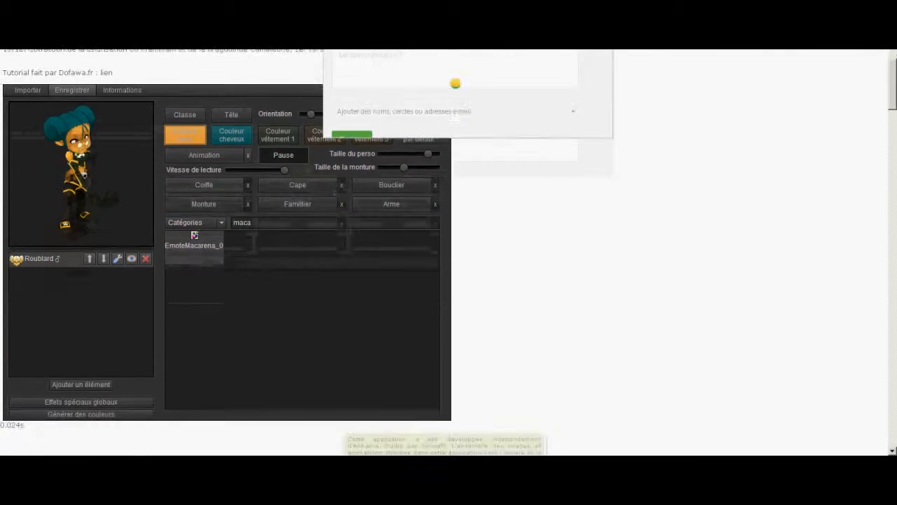
scroll(455, 214, down, 3)
scroll(449, 252, up, 2)
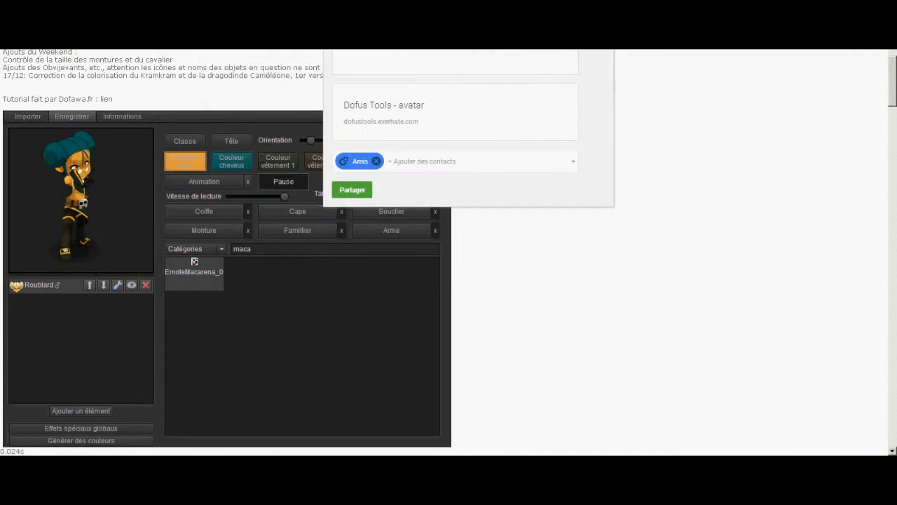
Bring up the running CamStudio recorder window
mouse_move(323, 473)
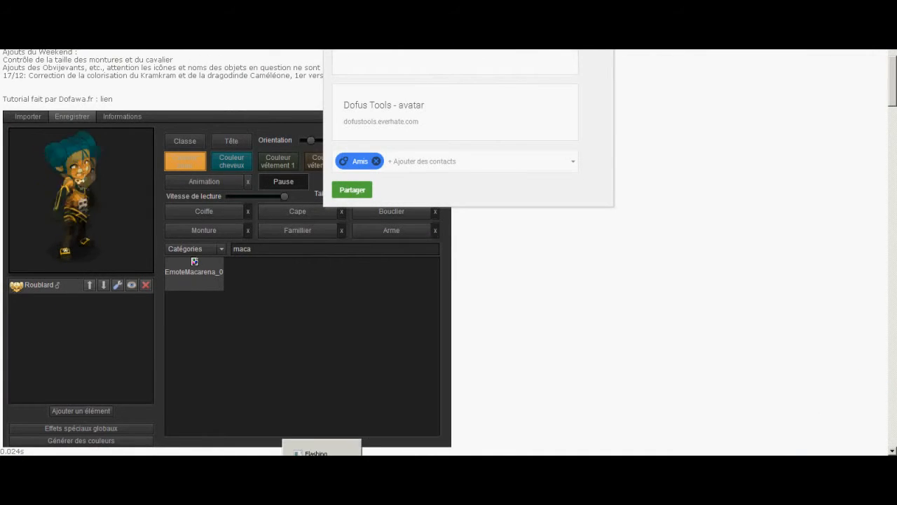
click(320, 452)
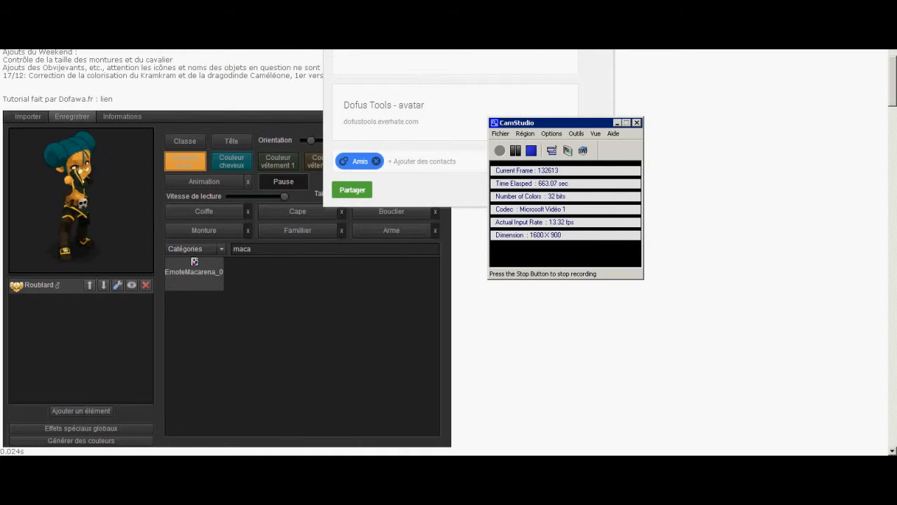